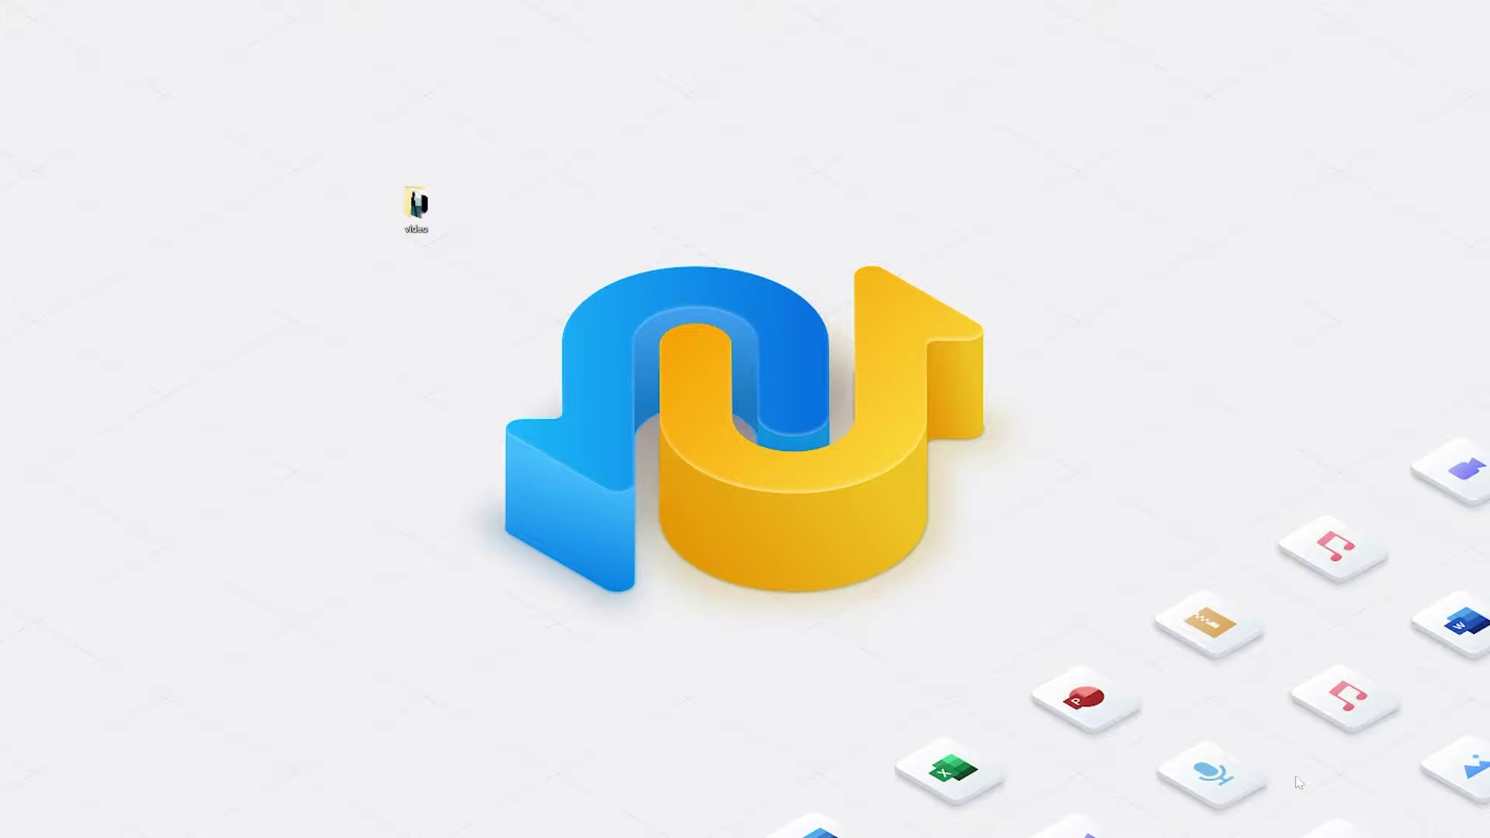
# - Open the video folder on the desktop
pyautogui.doubleClick(435, 227)
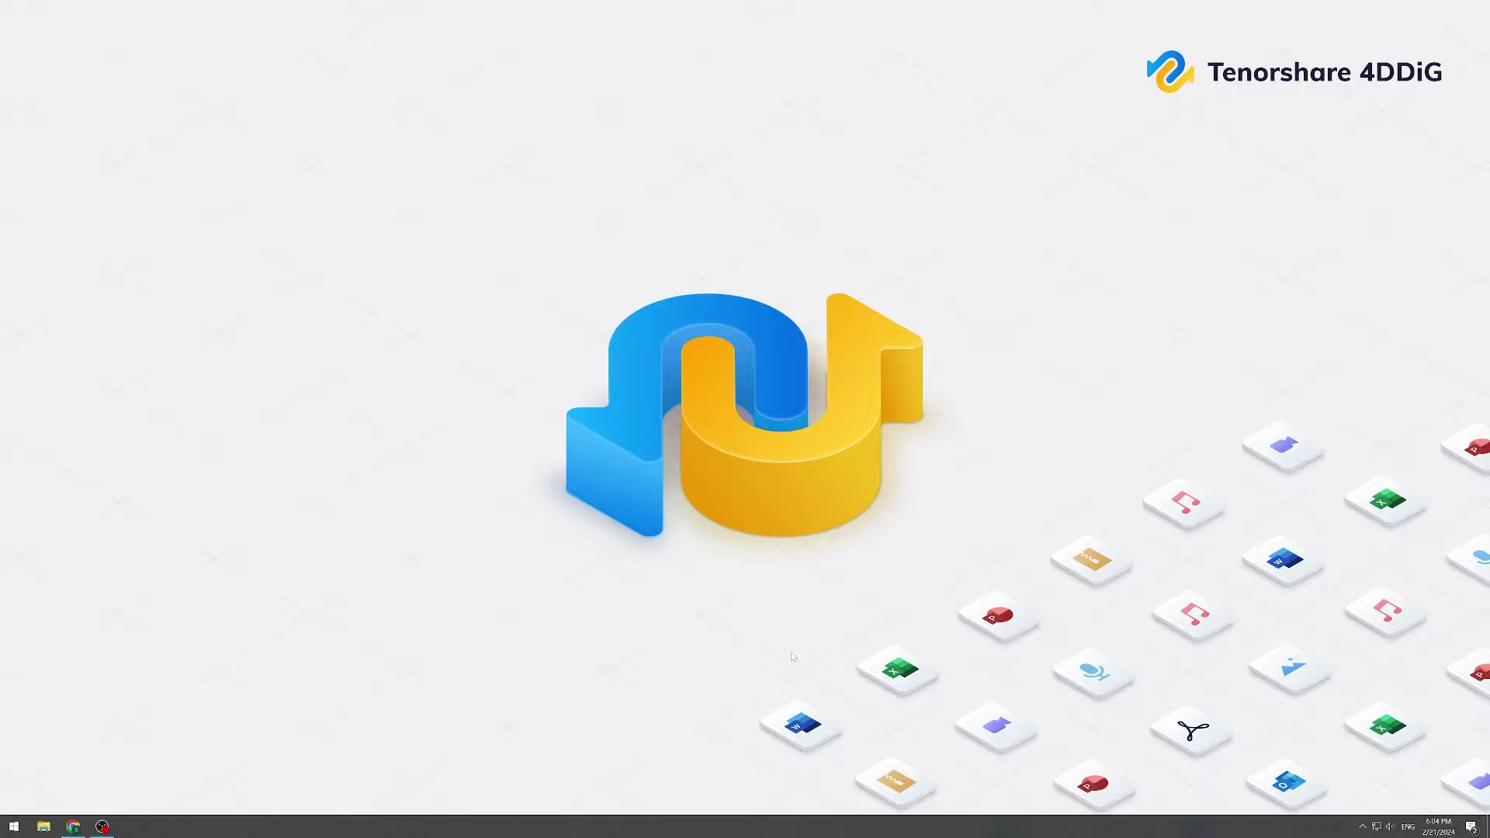
# - In Device Manager, launch Update driver for the NVIDIA GeForce RTX 3060 under Display adapters
pyautogui.rightClick(14, 827)
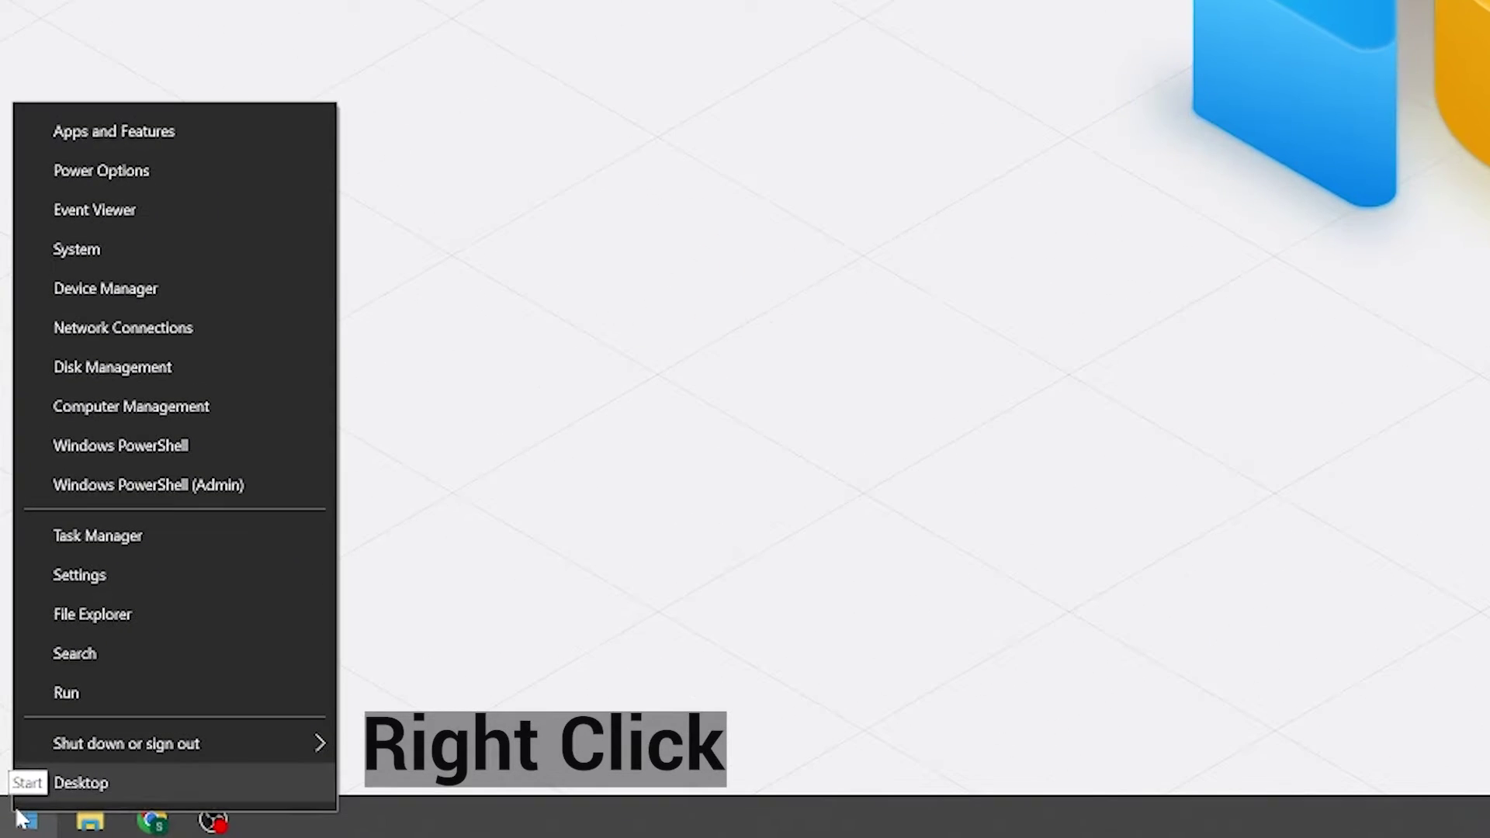
pyautogui.click(133, 293)
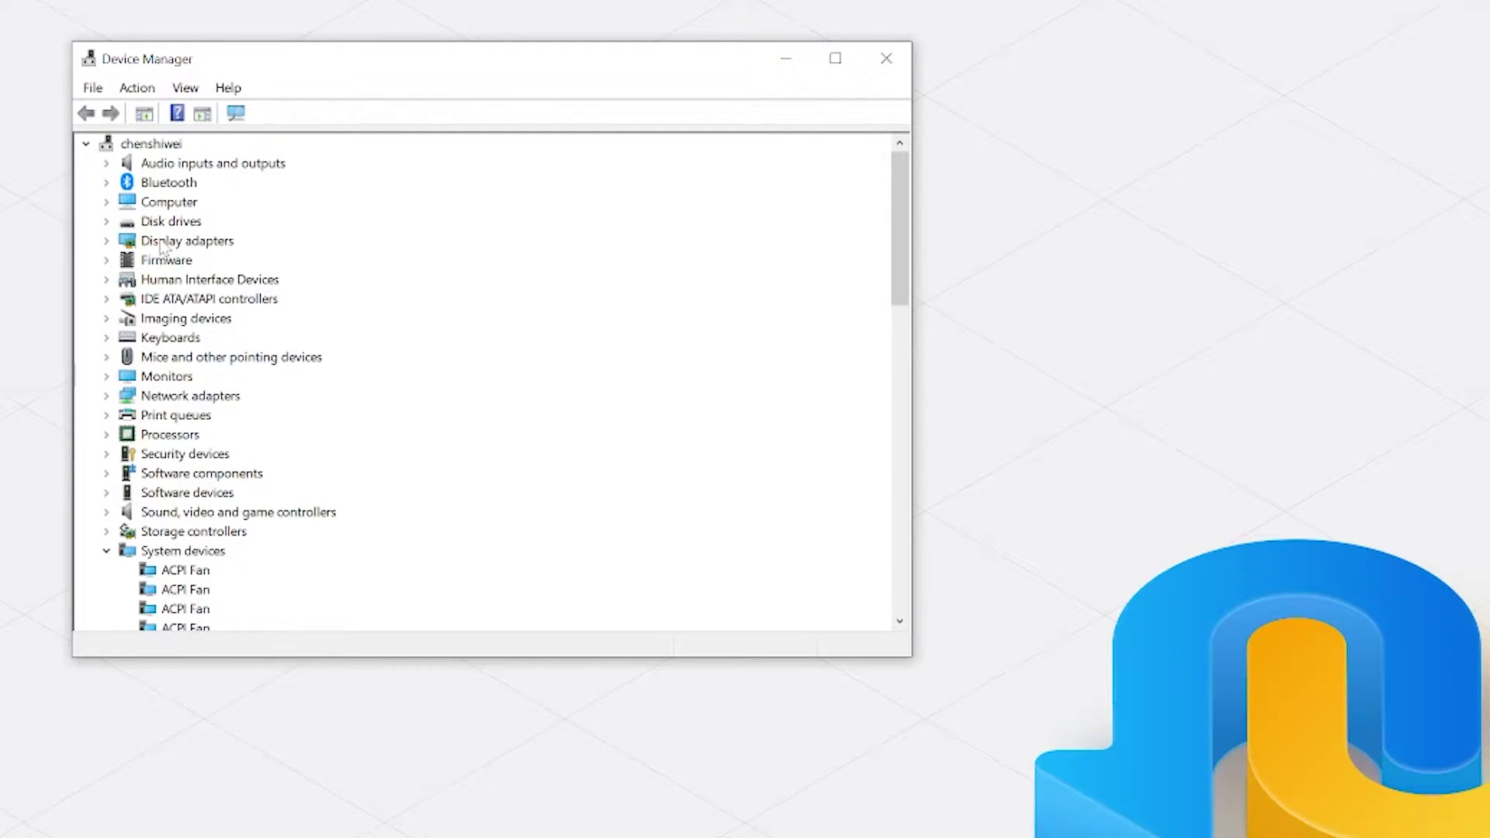
pyautogui.click(107, 242)
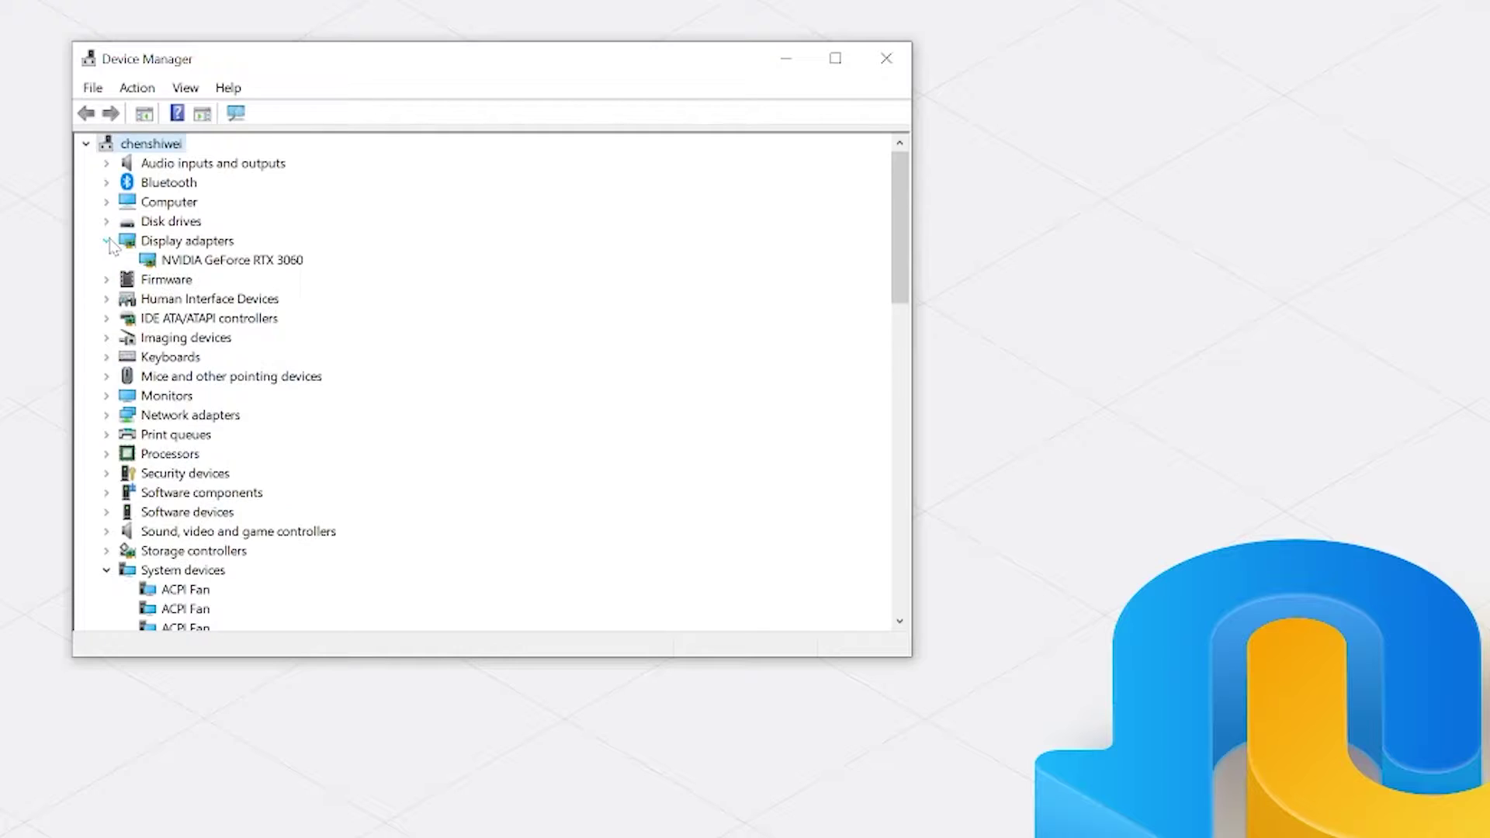
pyautogui.click(236, 261)
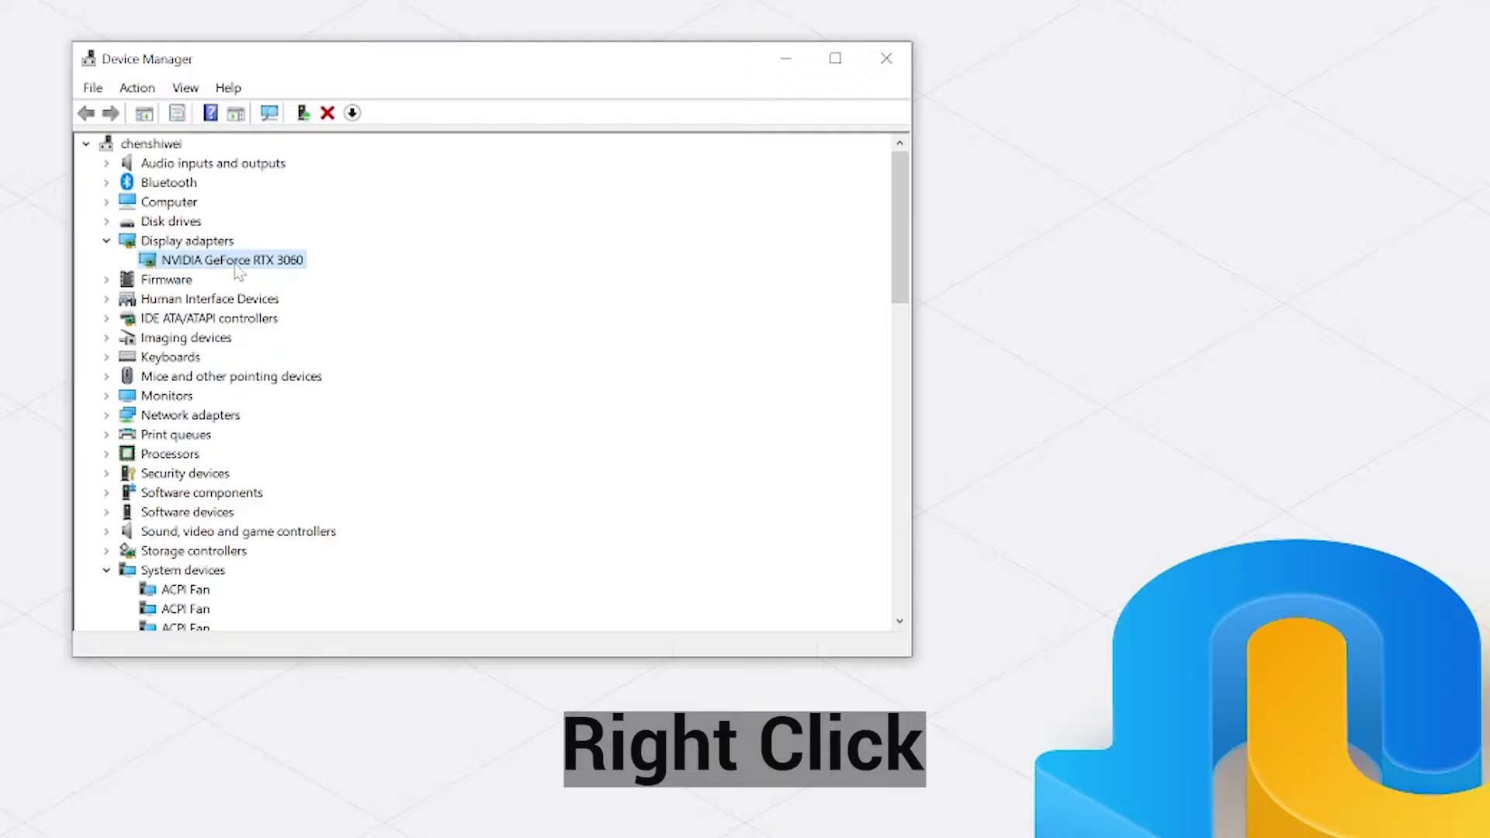
pyautogui.rightClick(235, 267)
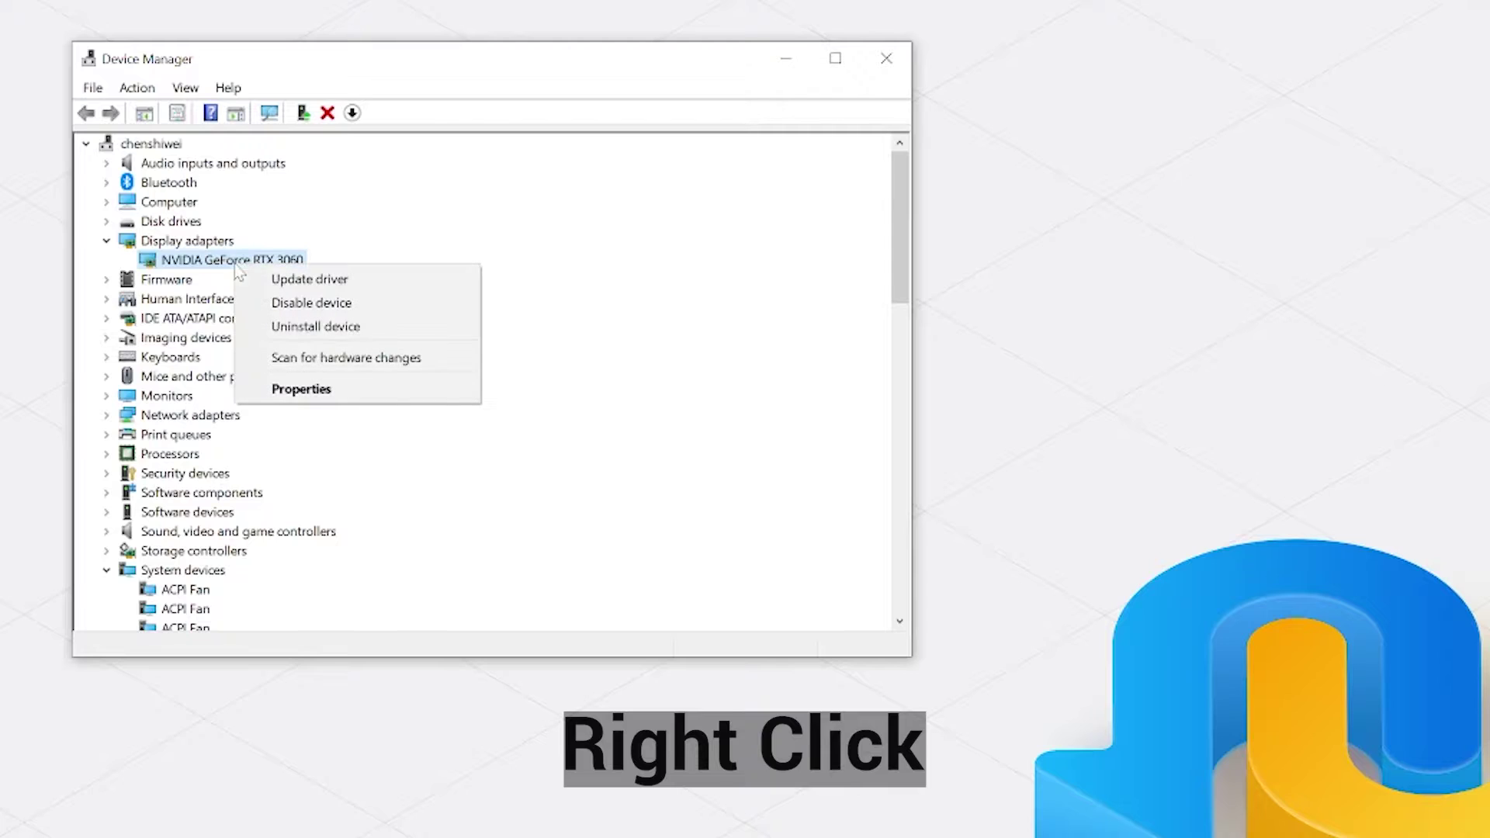
pyautogui.click(287, 281)
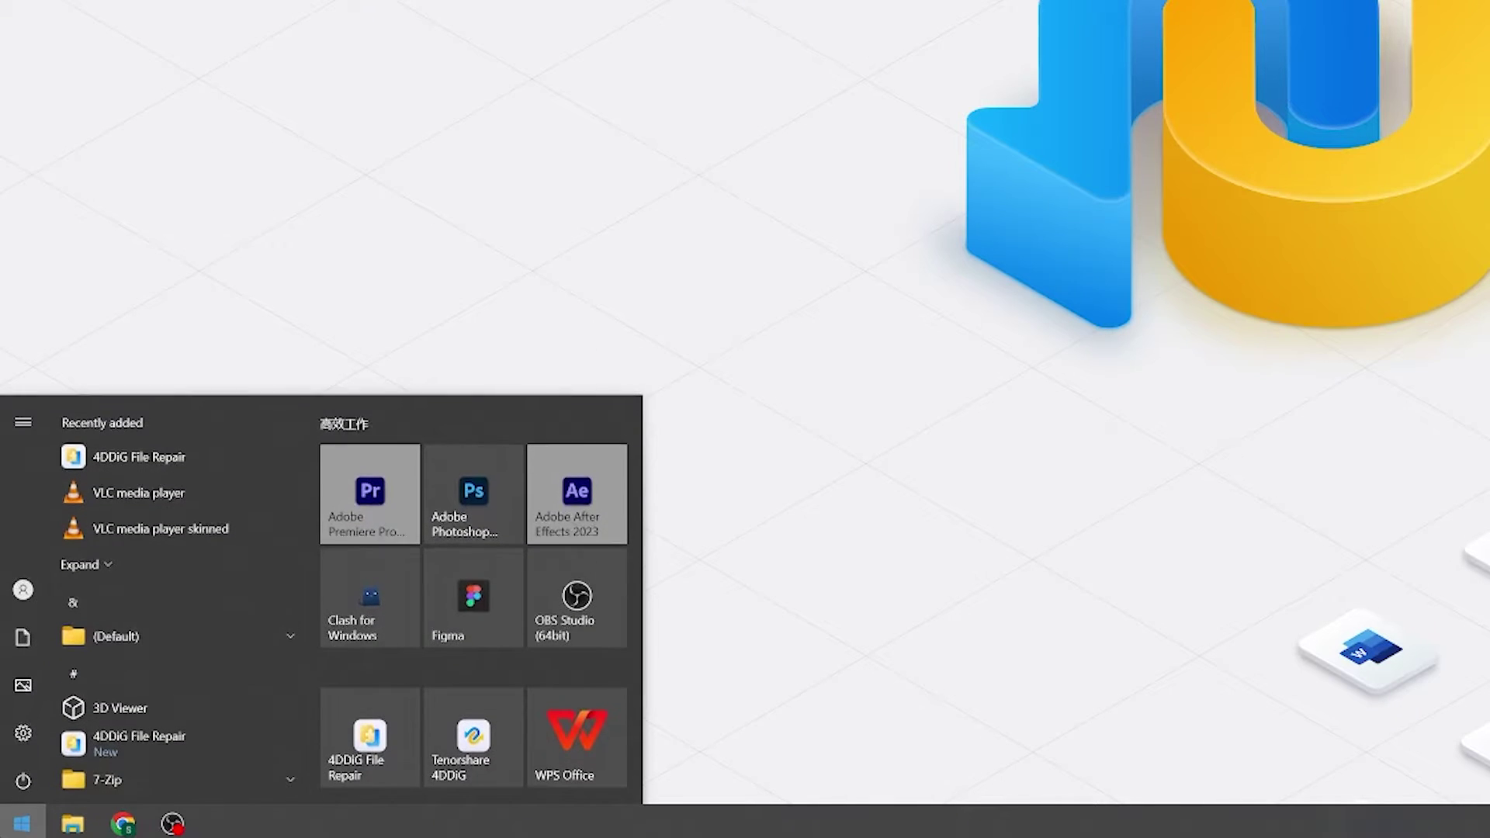
# - Dismiss the power options, then open Update & Security in Settings to see pending updates
pyautogui.click(22, 778)
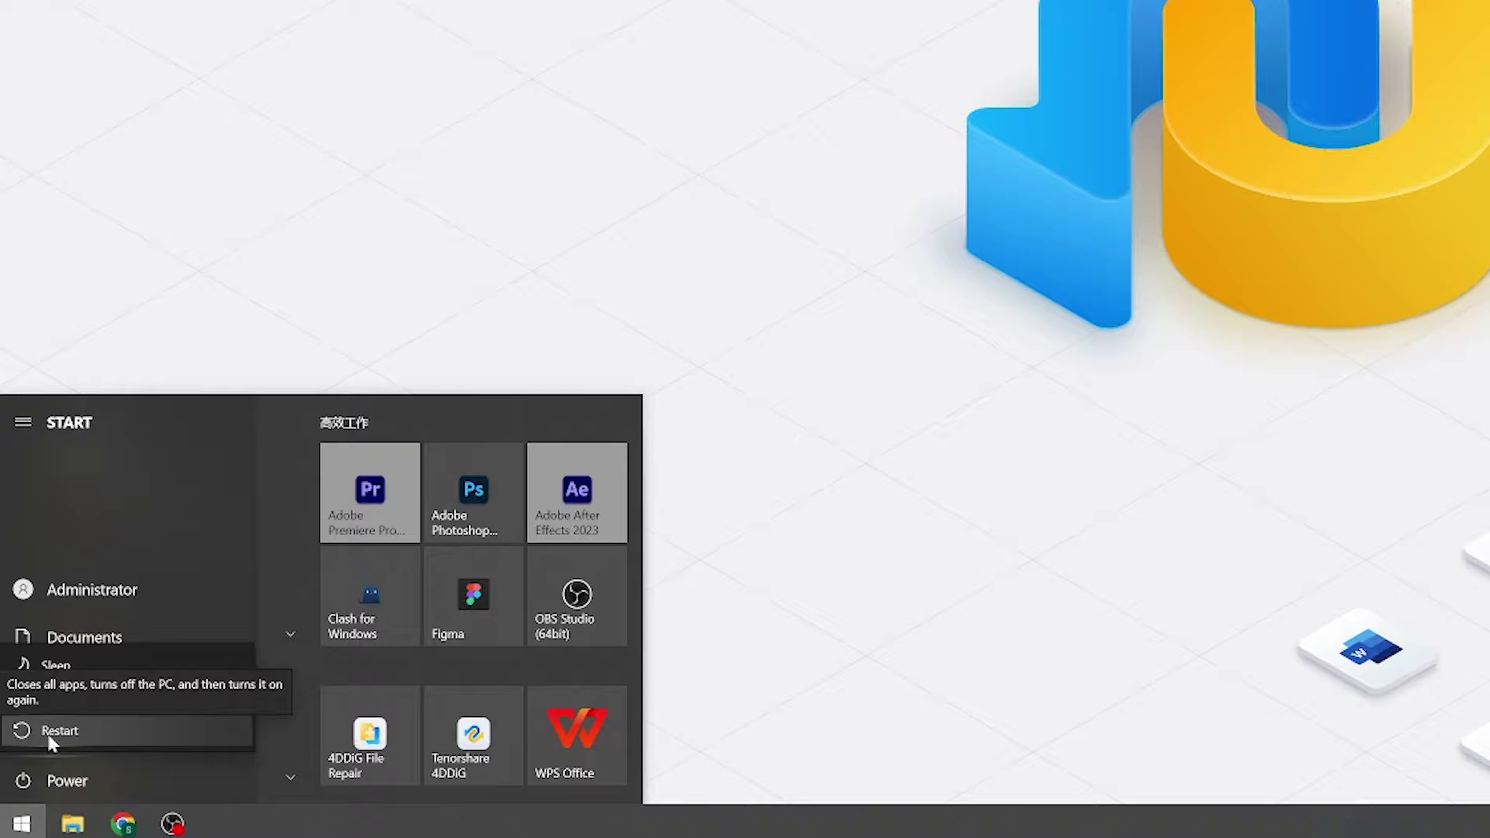
pyautogui.click(659, 379)
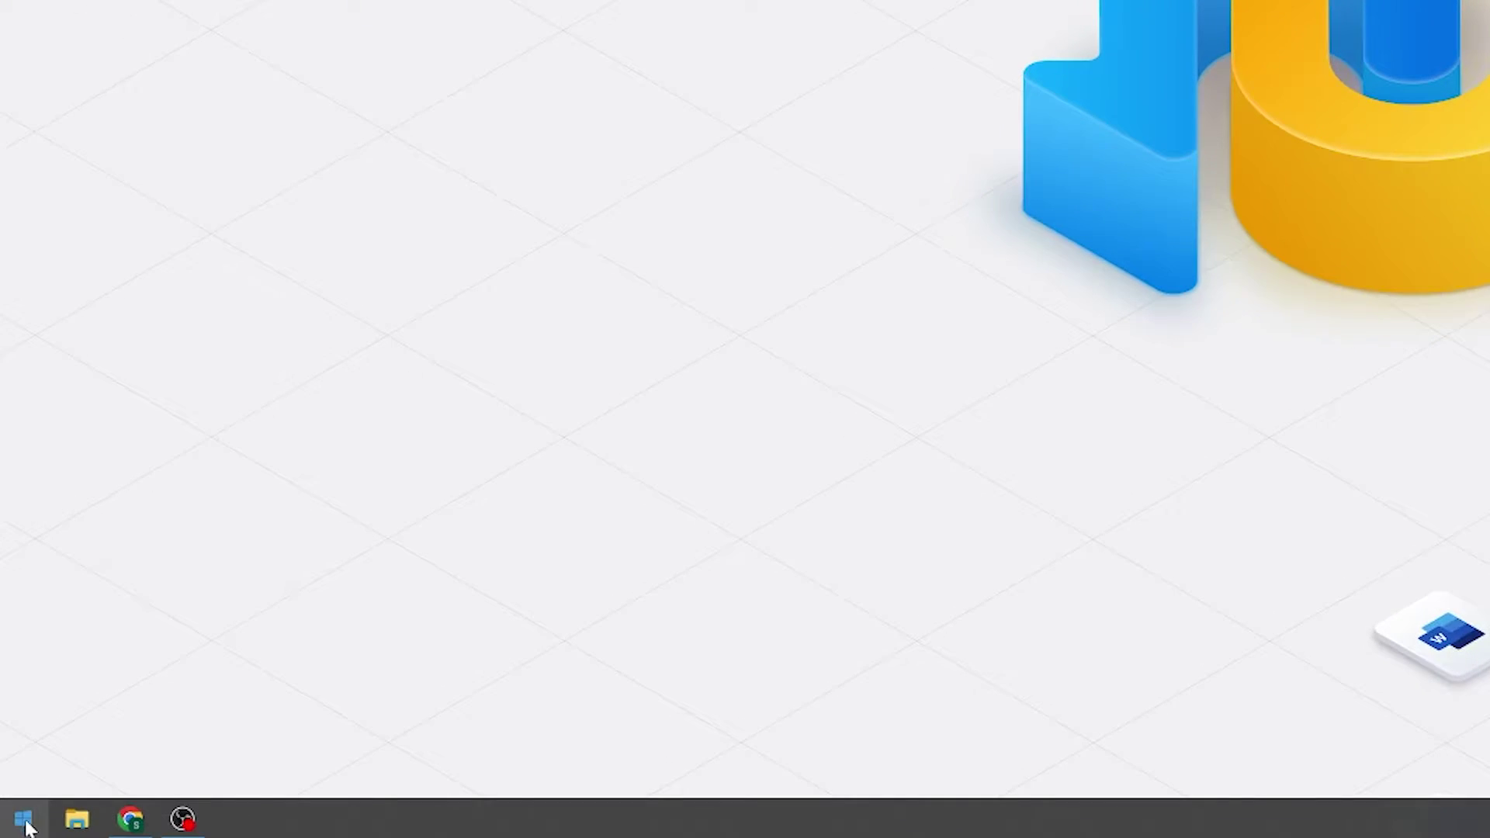
pyautogui.click(24, 824)
pyautogui.click(31, 730)
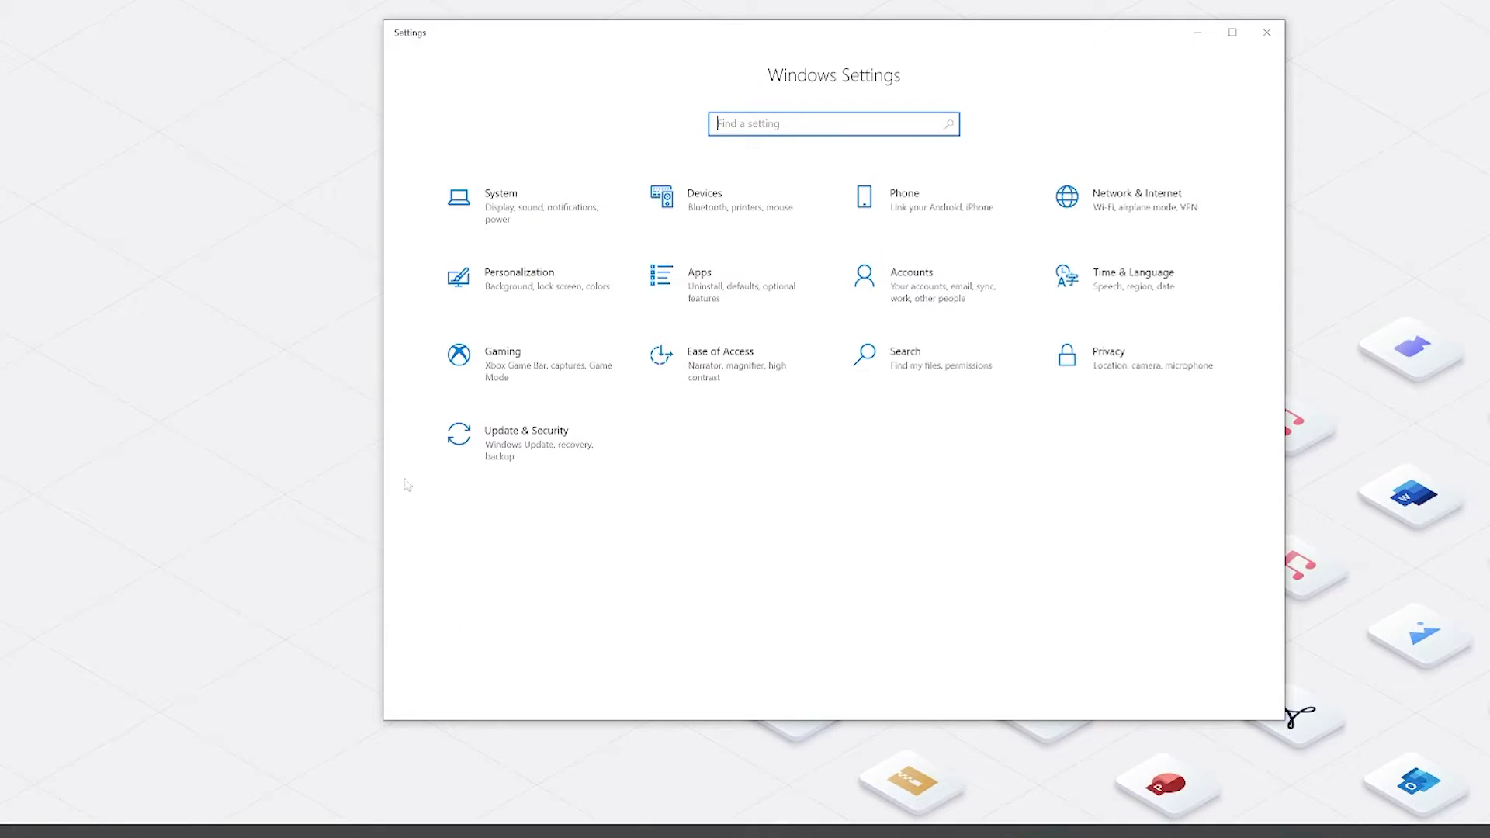
pyautogui.click(494, 465)
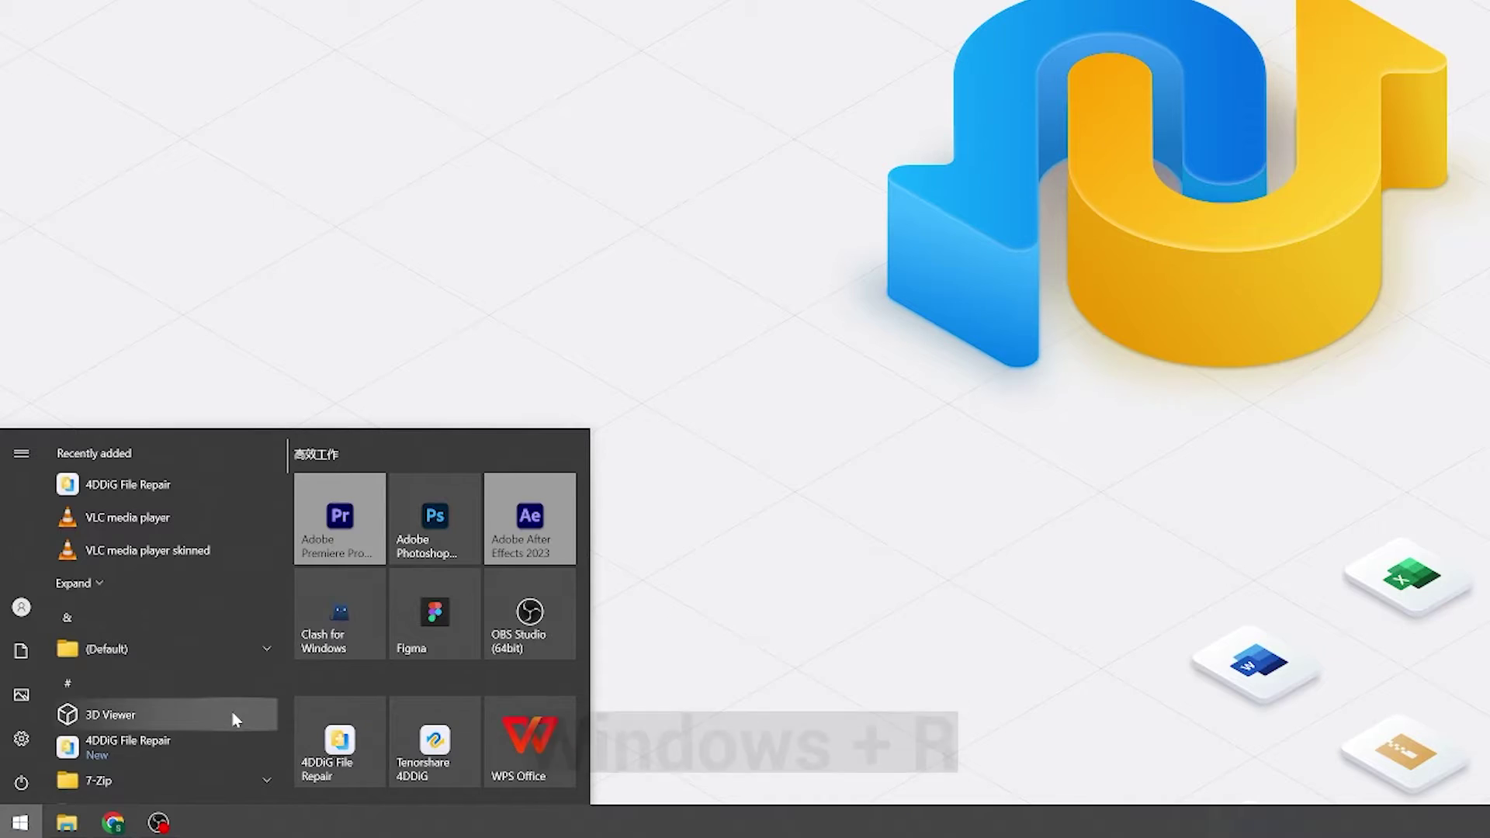
# - Run MSConfig, uncheck Safe boot on the Boot tab and apply the change
pyautogui.press('super+r')
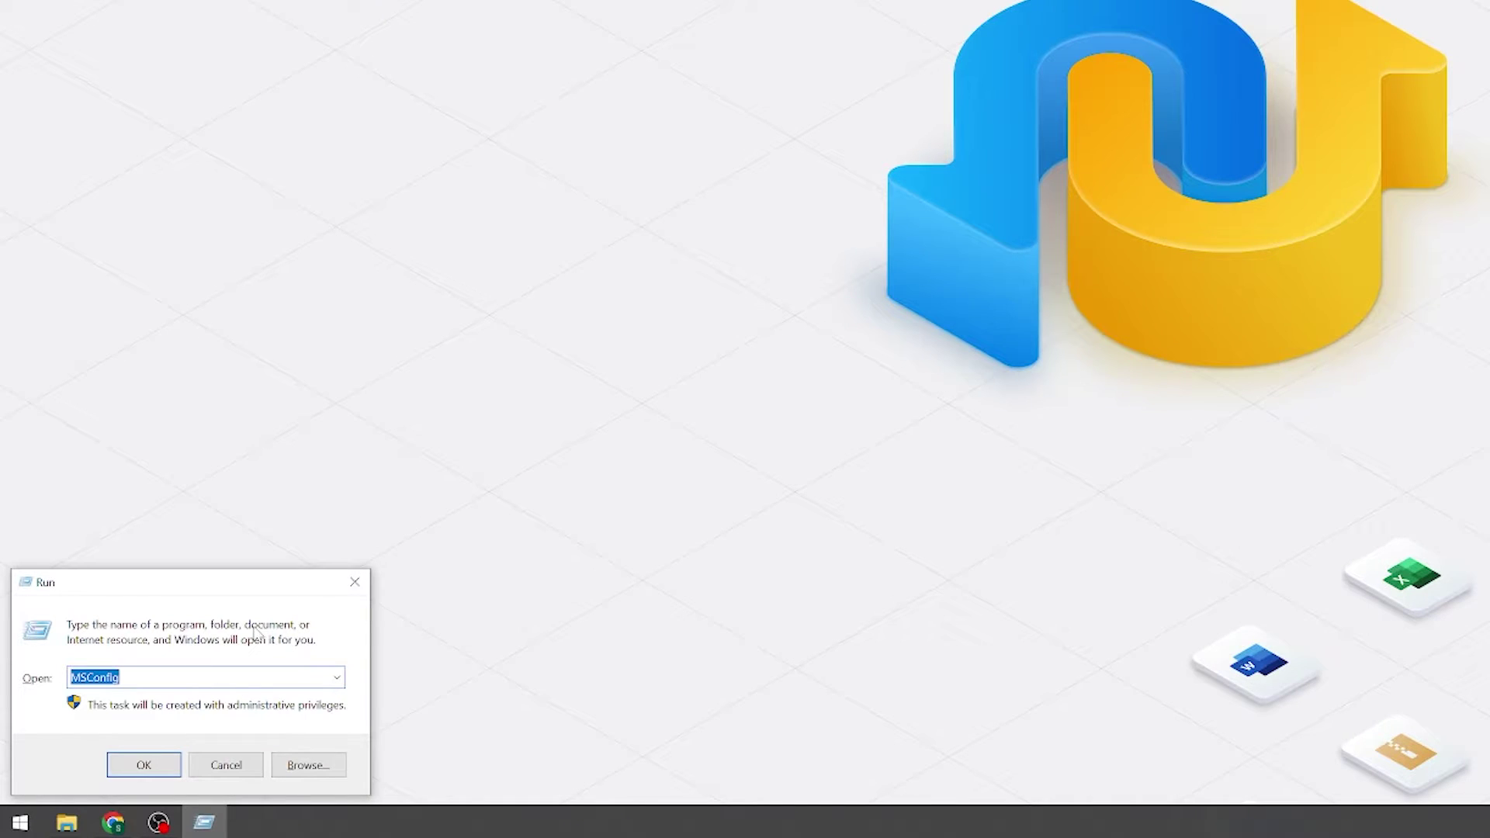
pyautogui.click(144, 763)
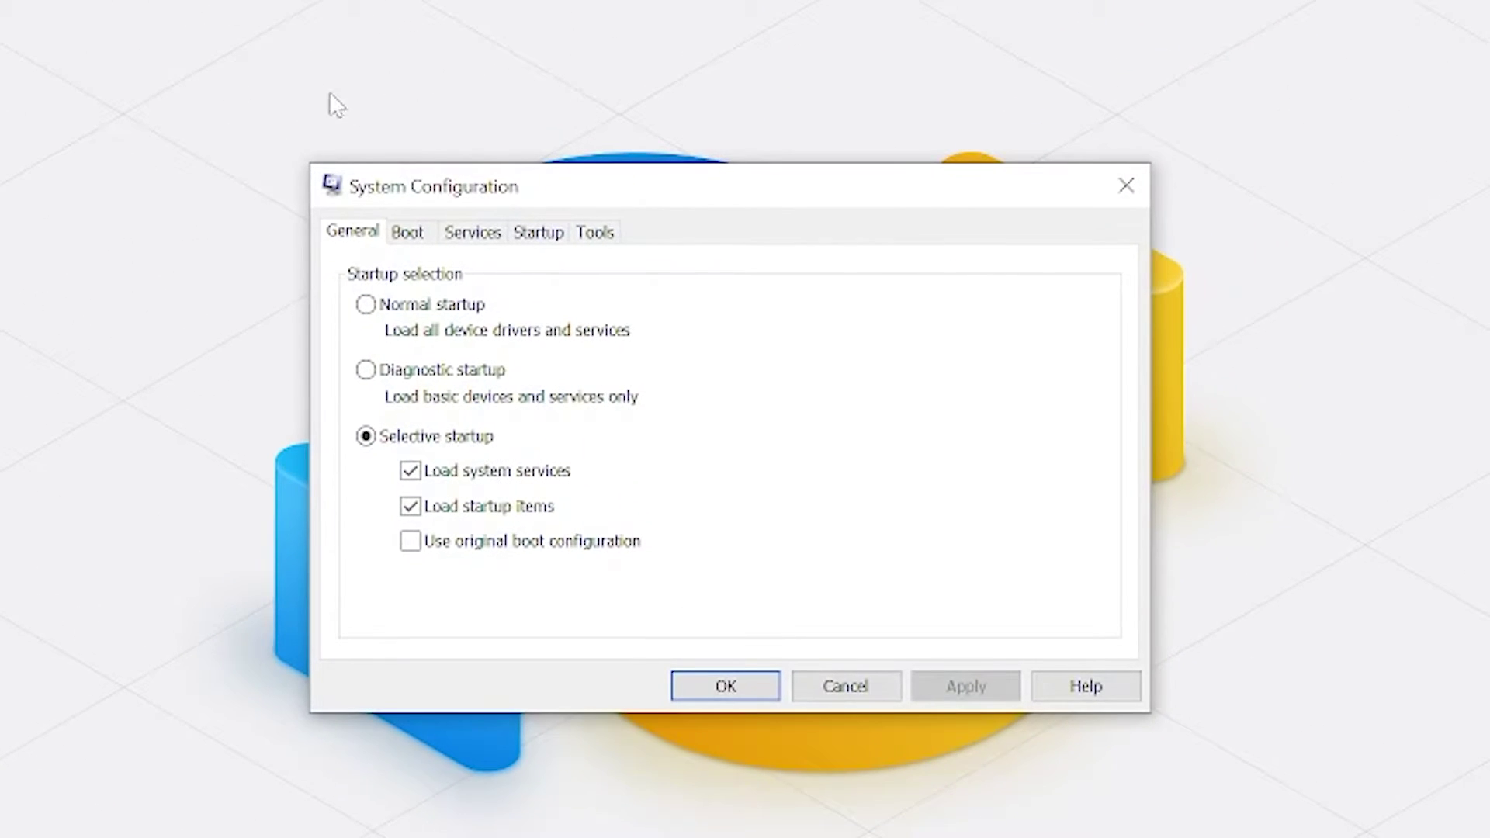
pyautogui.click(410, 237)
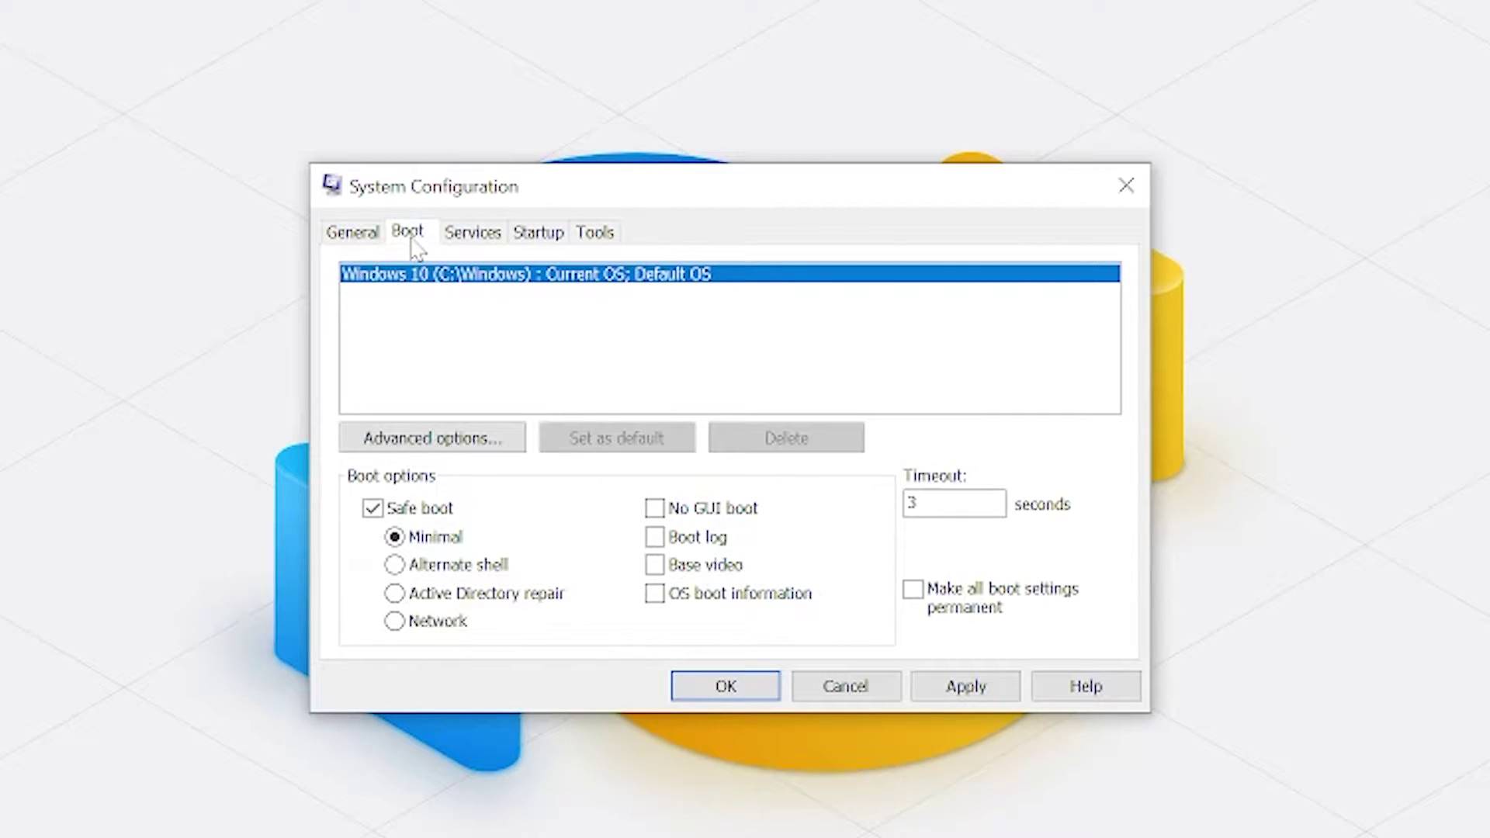
pyautogui.click(375, 513)
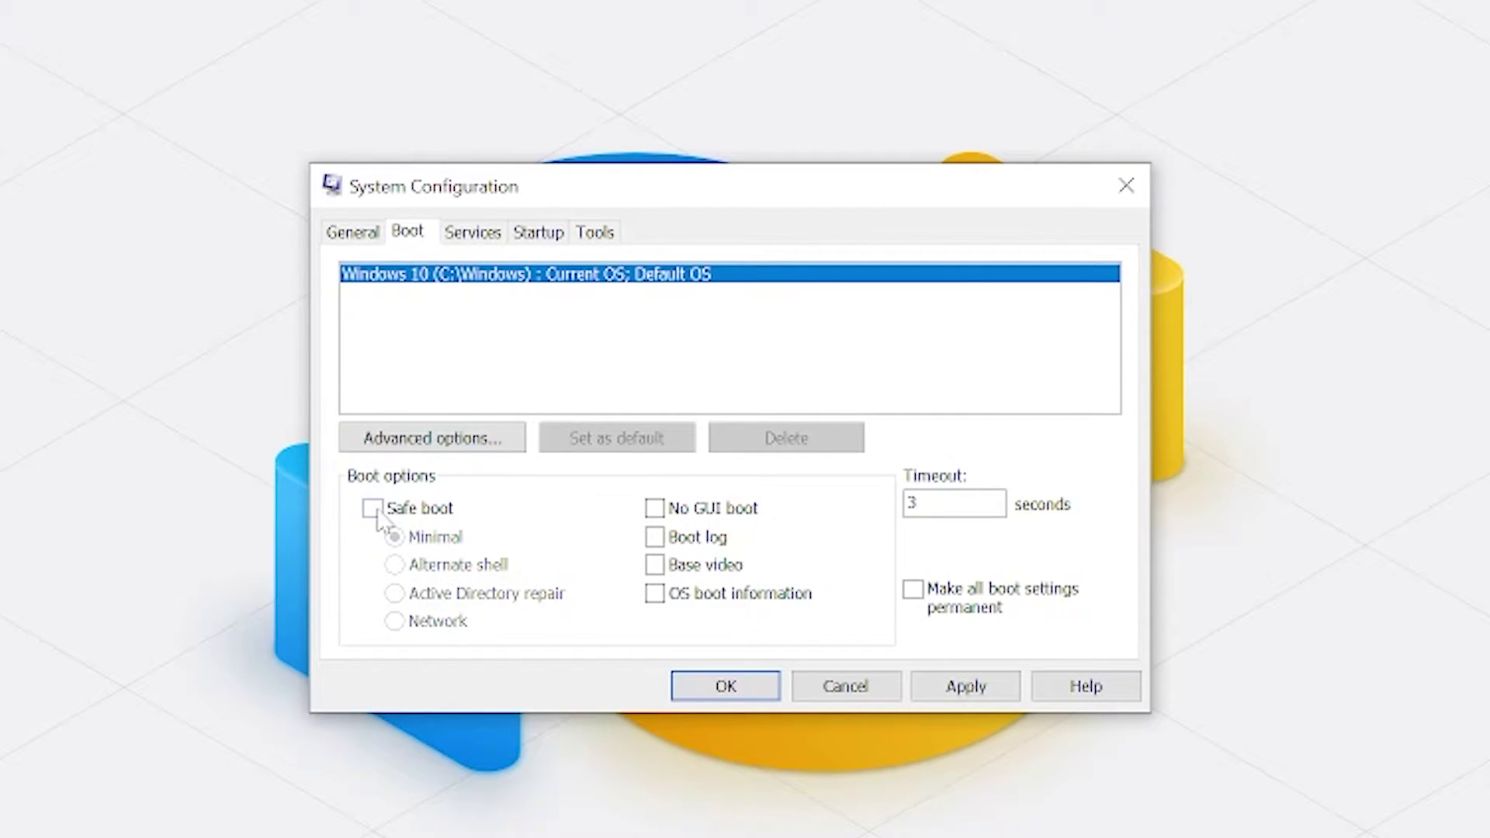
pyautogui.click(1000, 694)
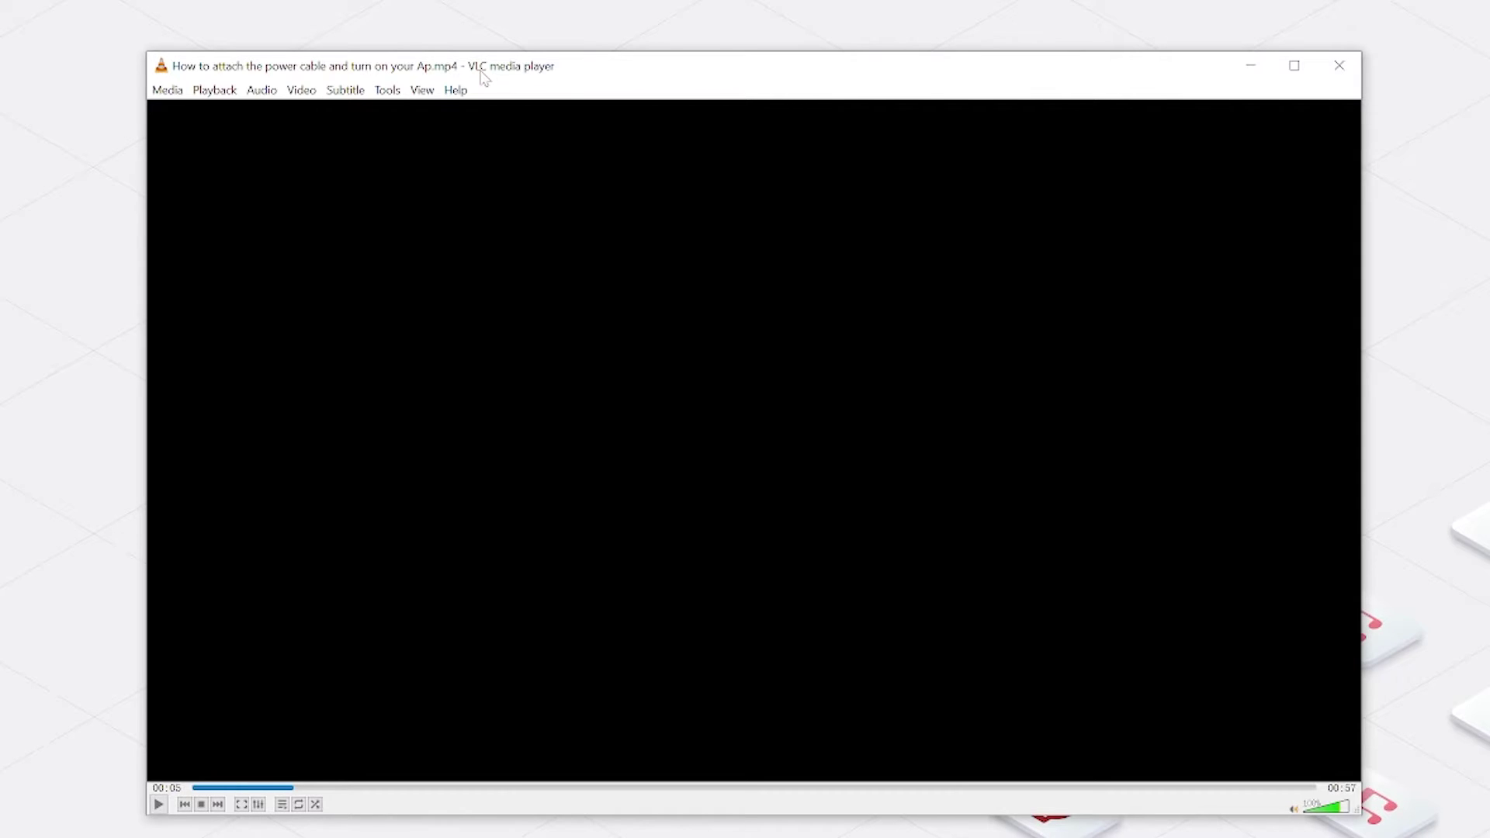
# - Show all VLC preferences and expand the Video > Output modules video output module dropdown
pyautogui.click(387, 90)
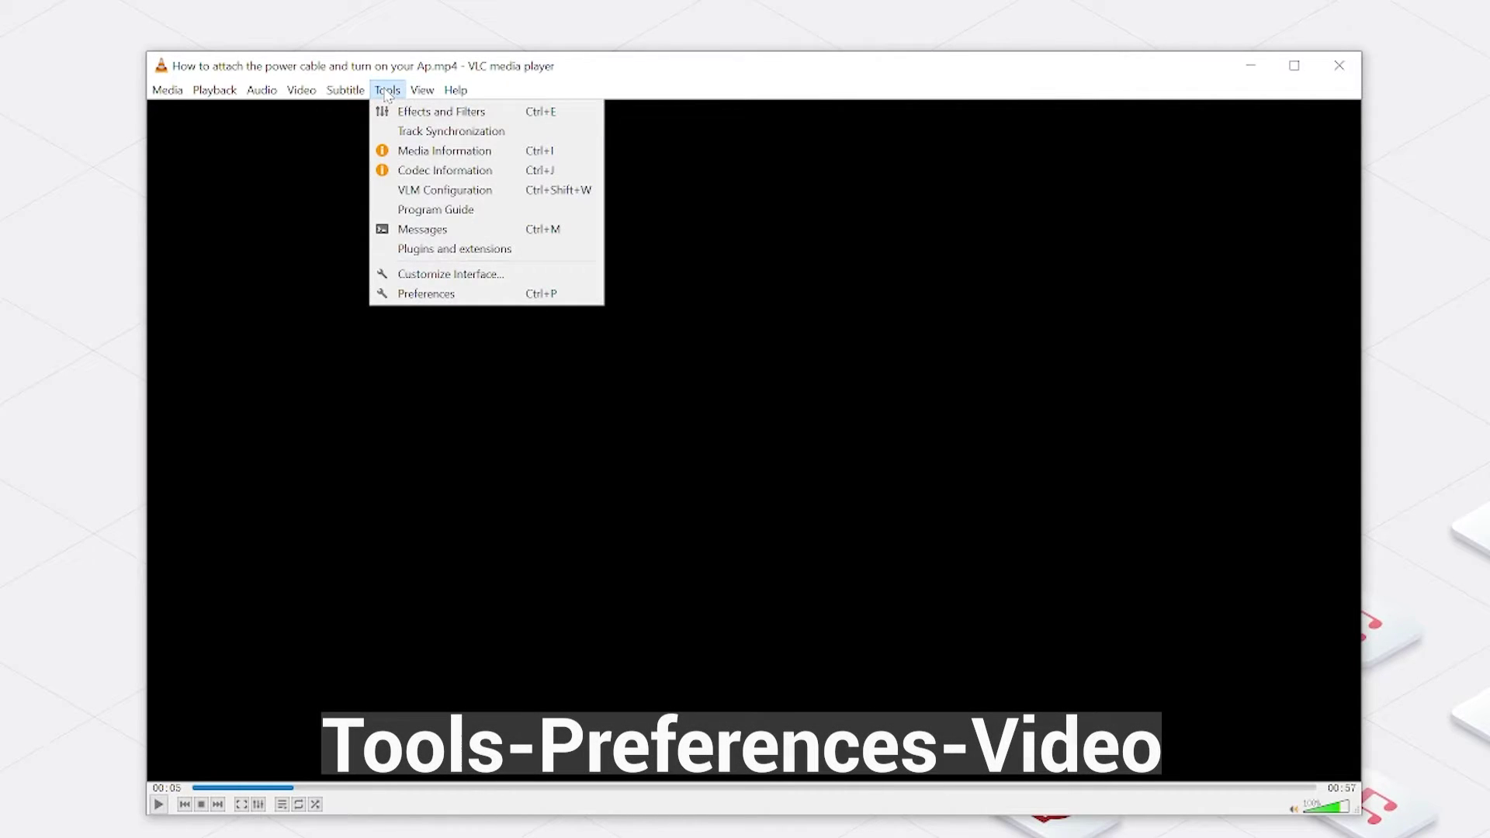
pyautogui.click(420, 295)
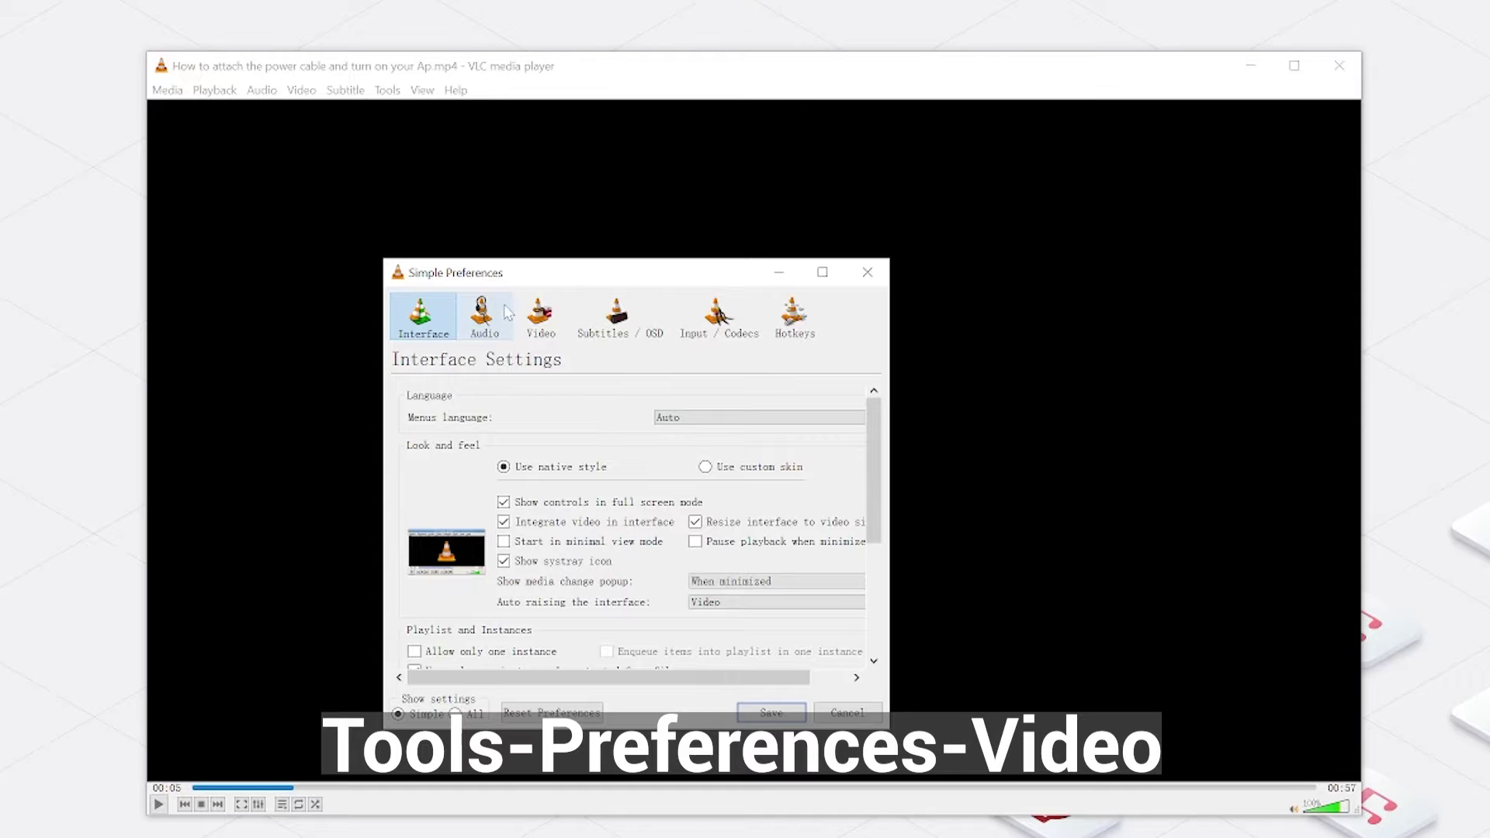
pyautogui.click(540, 317)
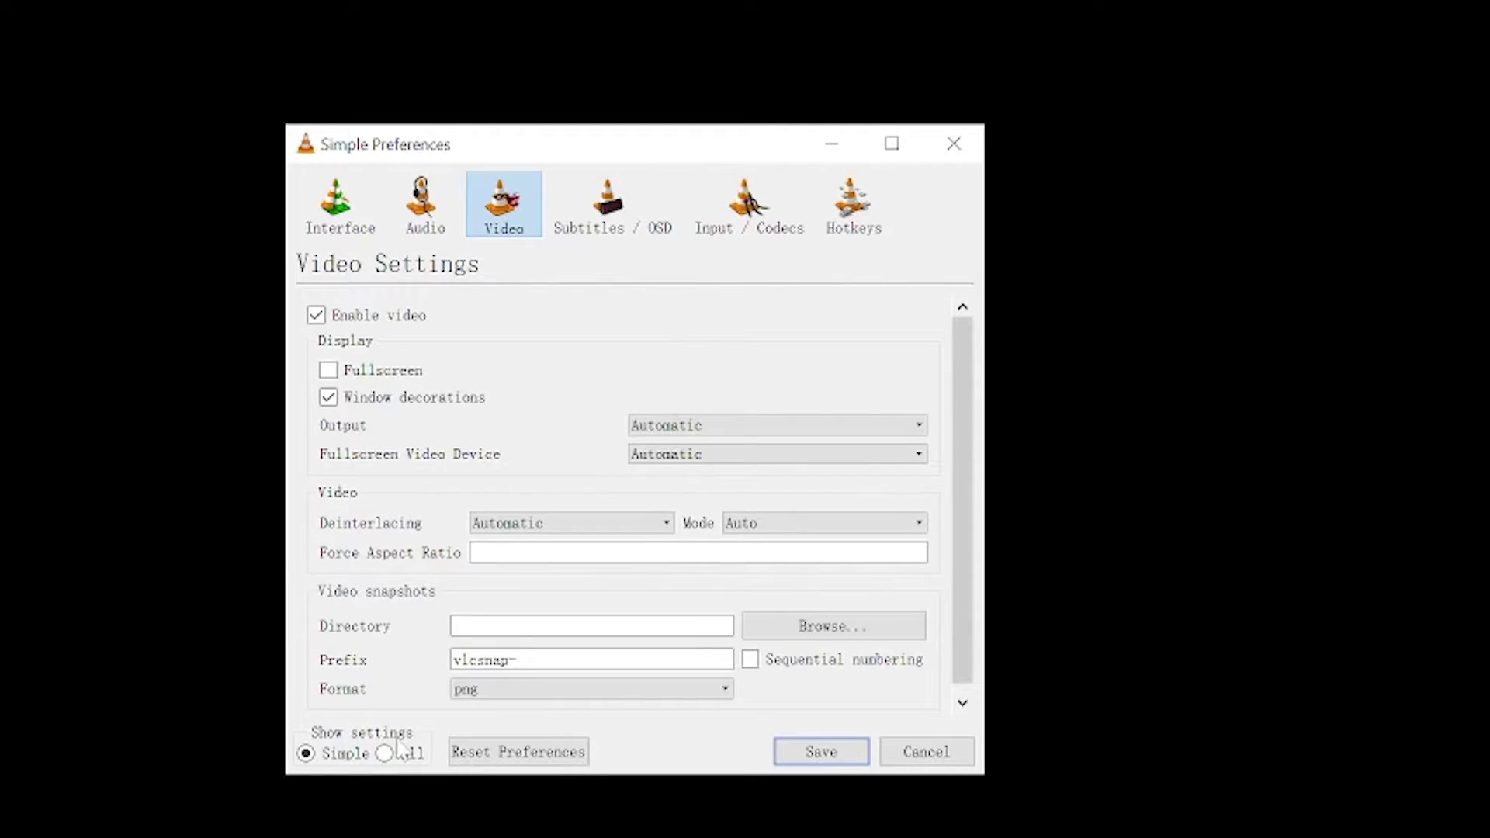
pyautogui.click(455, 715)
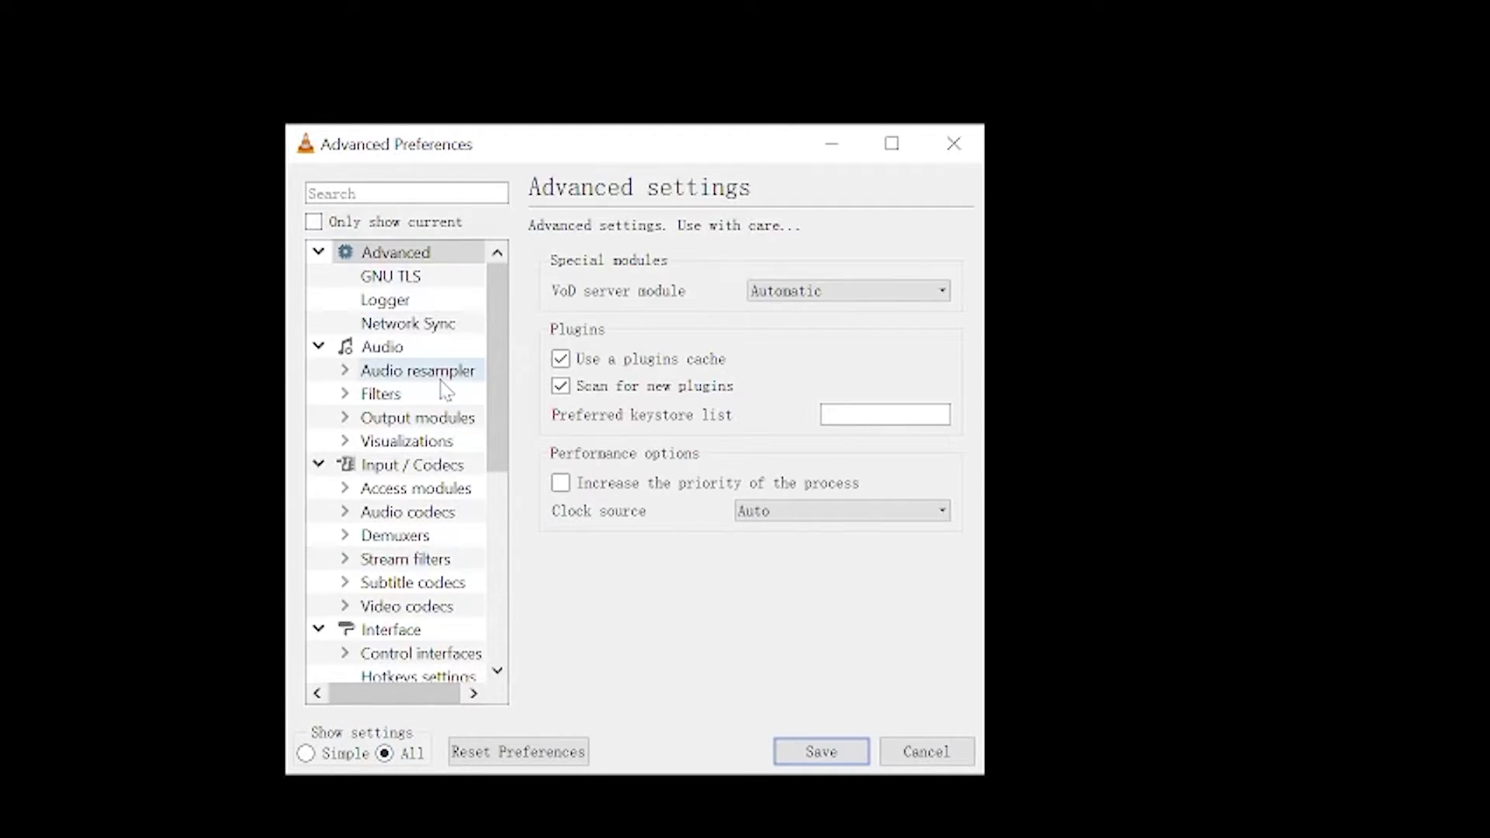
pyautogui.scroll(-5, 443, 389)
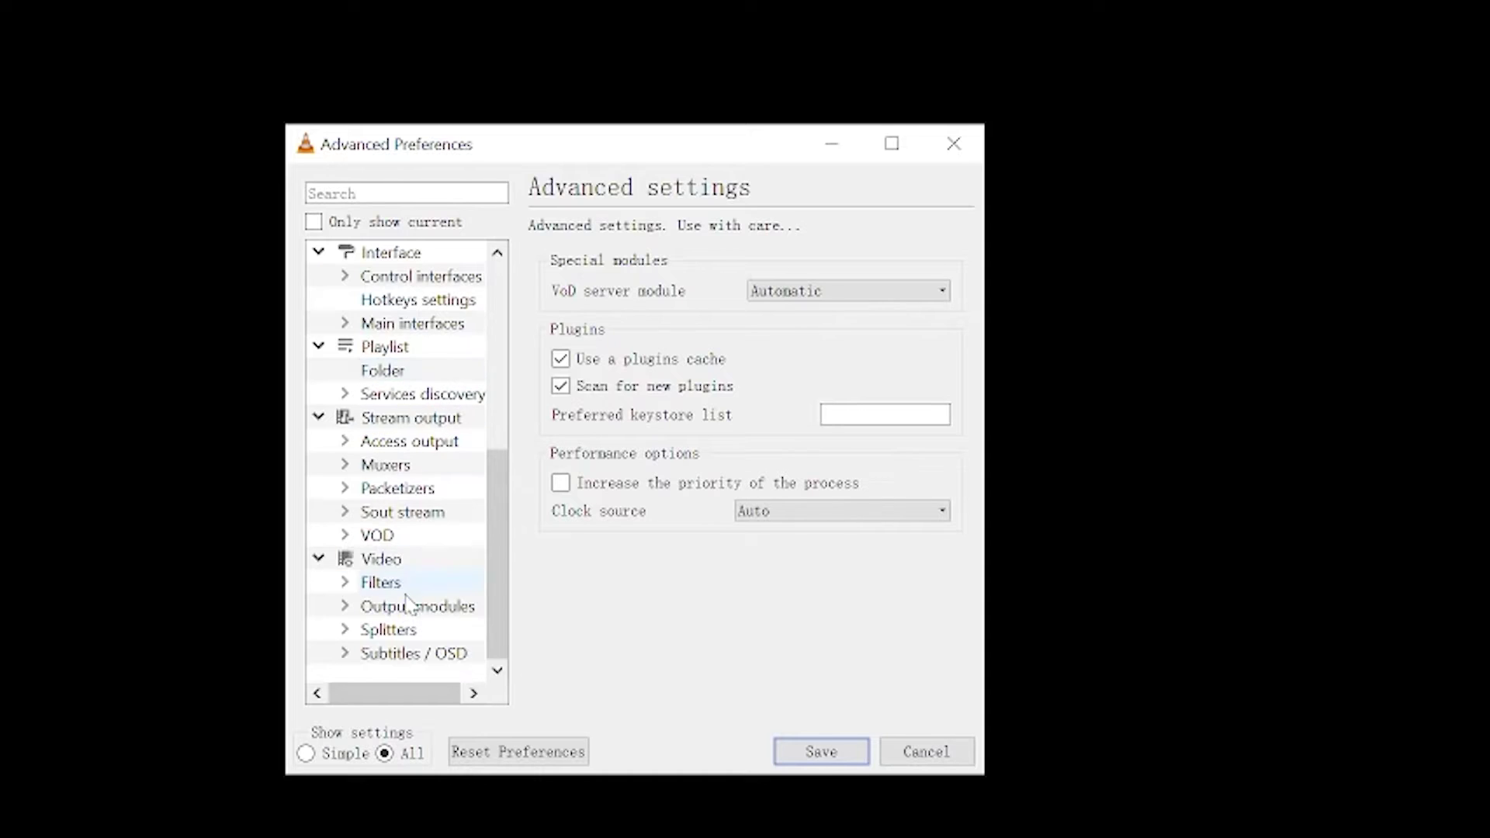
pyautogui.click(361, 608)
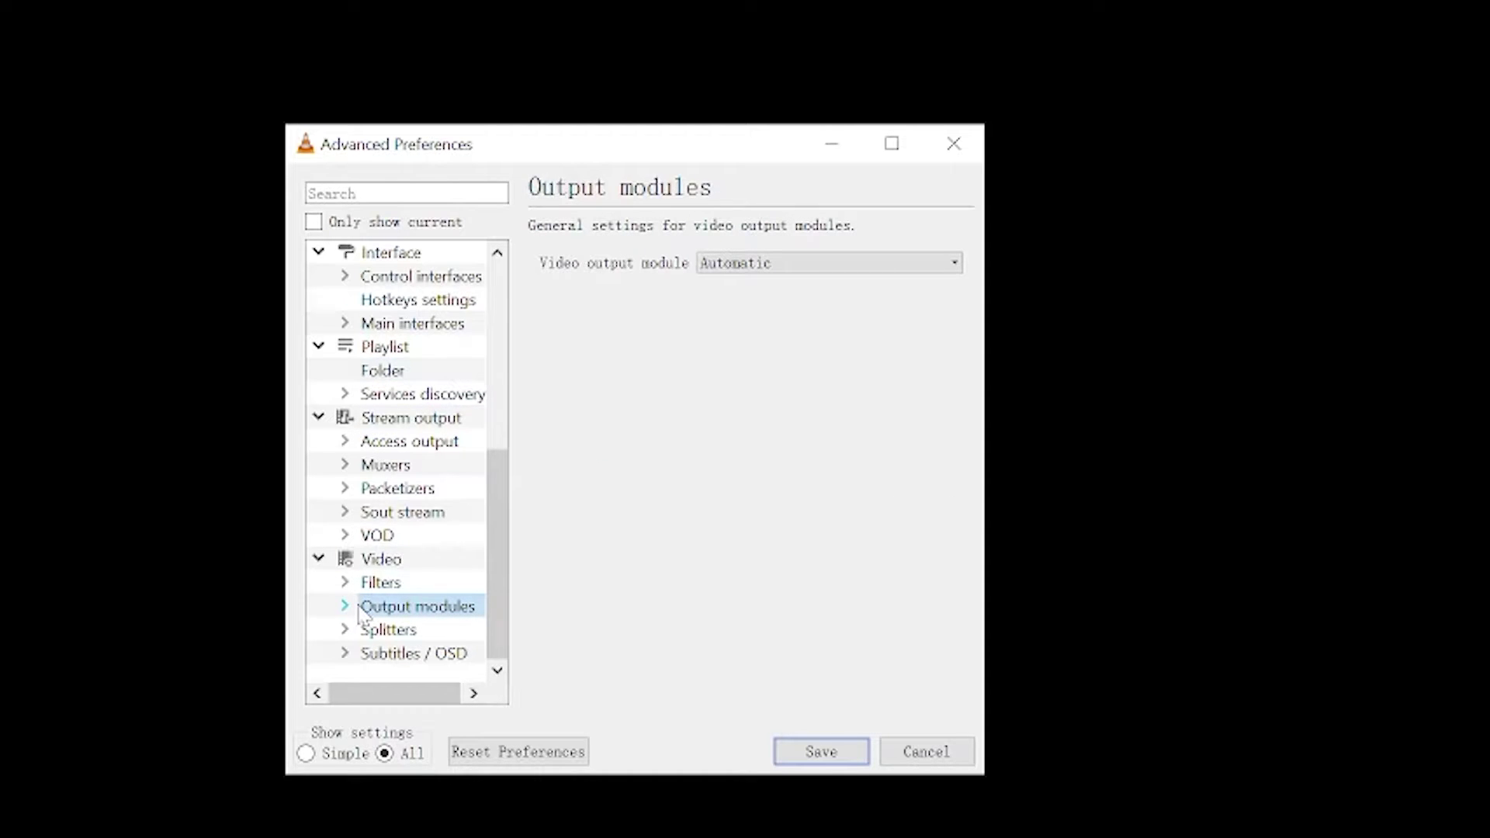
pyautogui.click(790, 268)
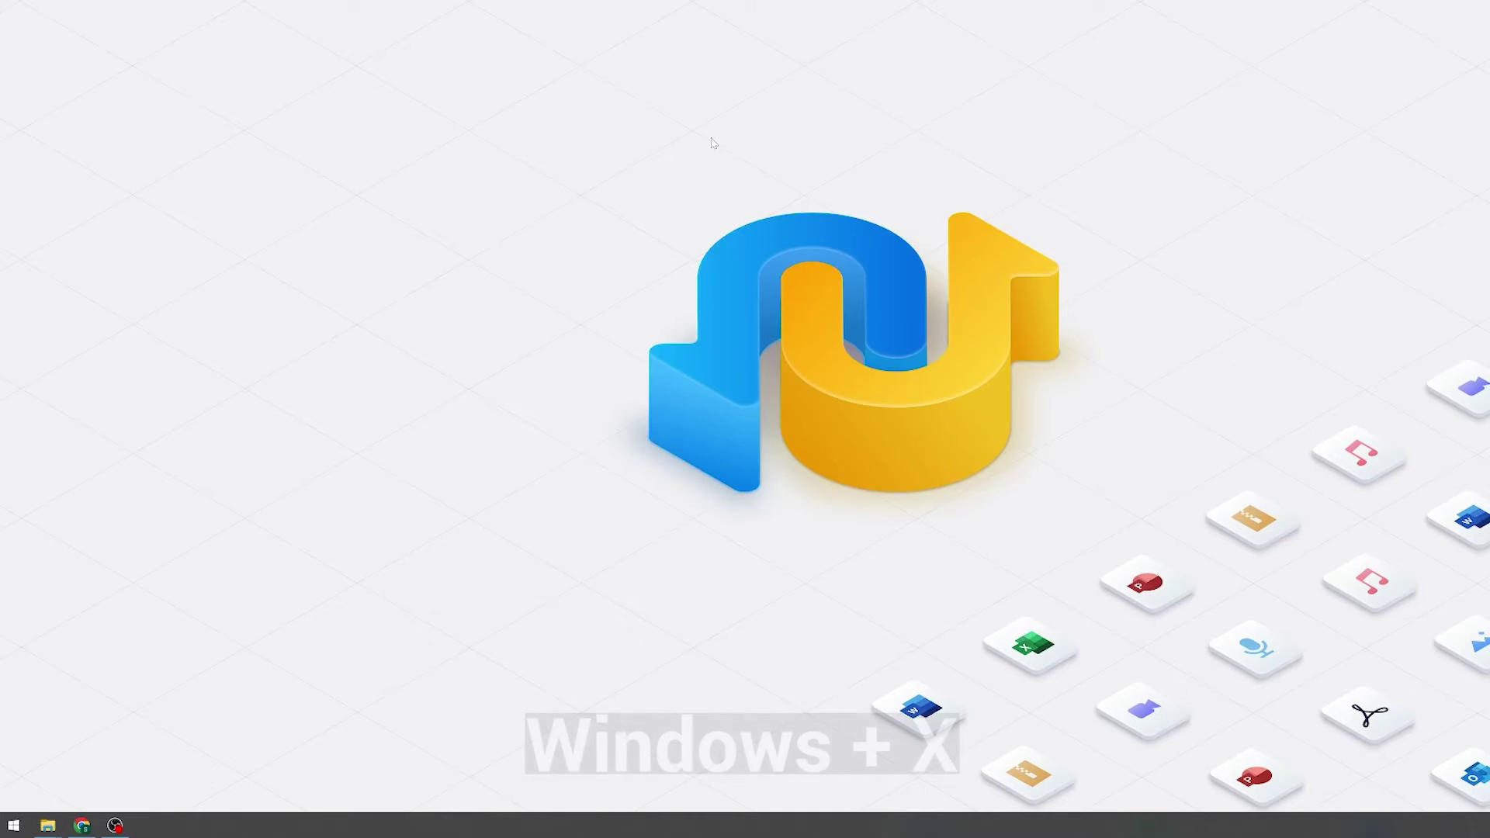
# - Via Programs and Features, uncheck Media Features in Windows Features and confirm with OK
pyautogui.press('super+x')
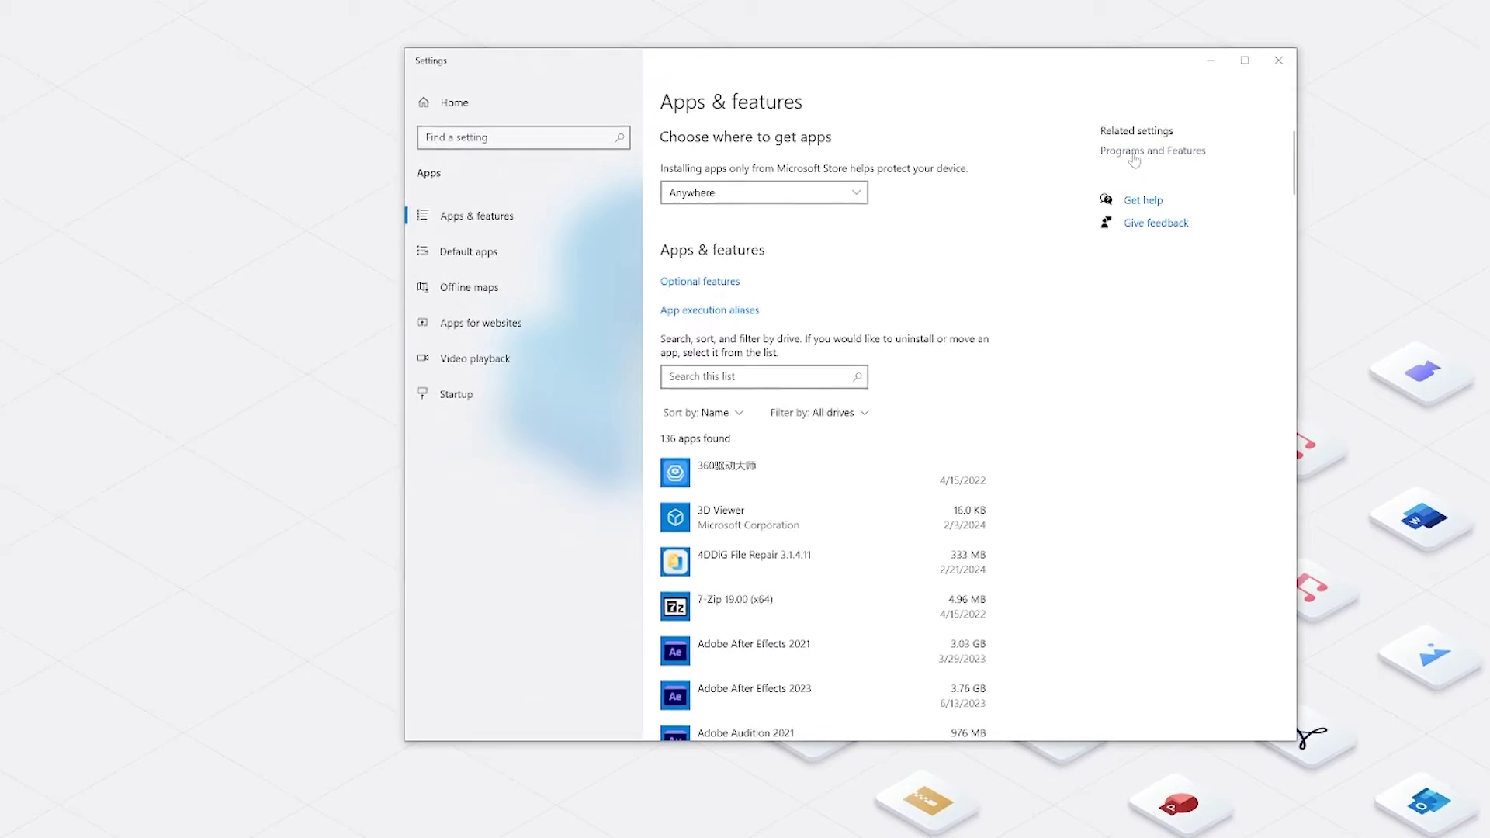
pyautogui.click(1176, 152)
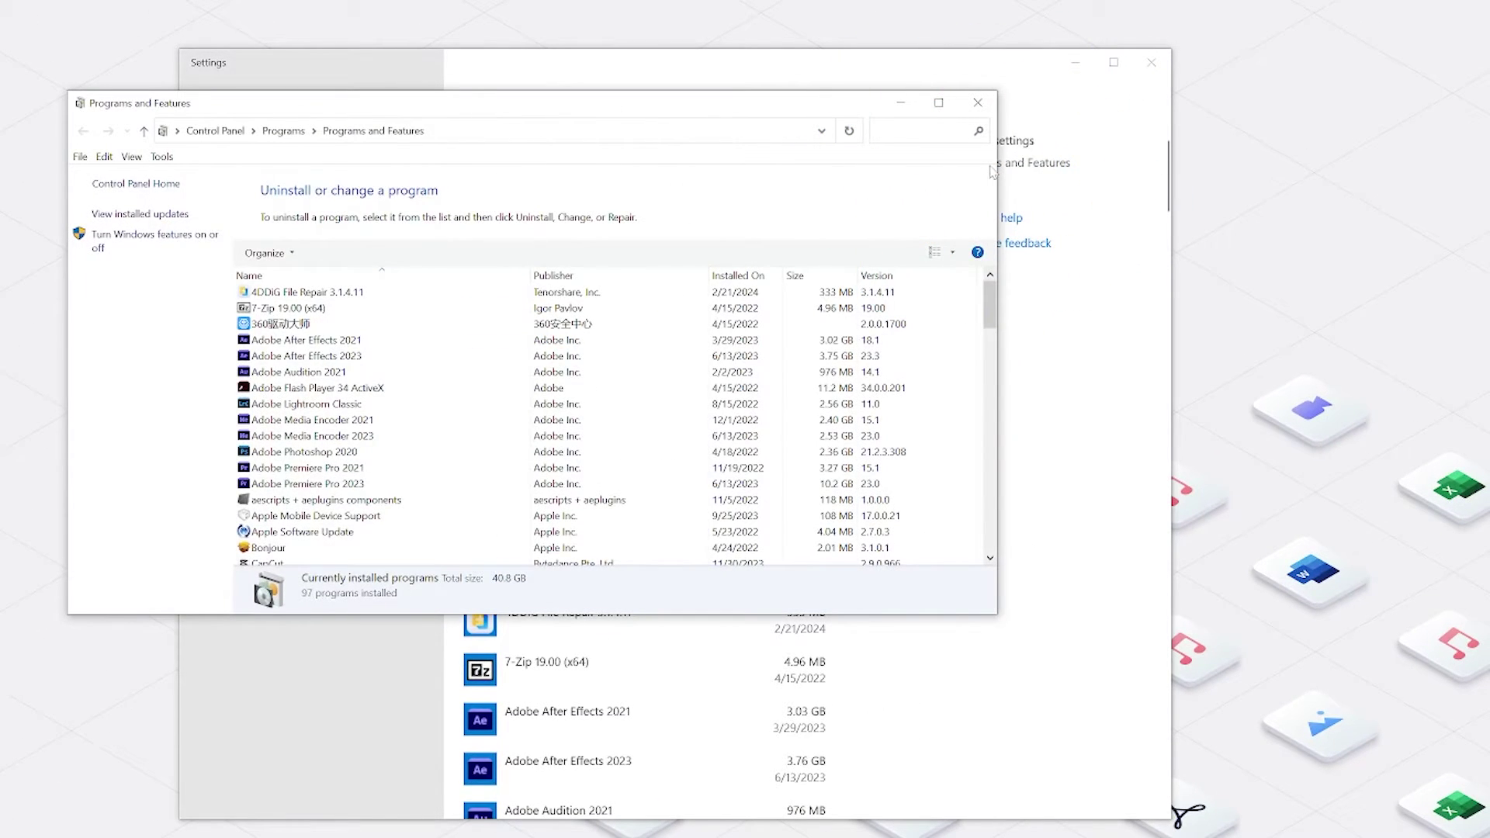
pyautogui.click(153, 246)
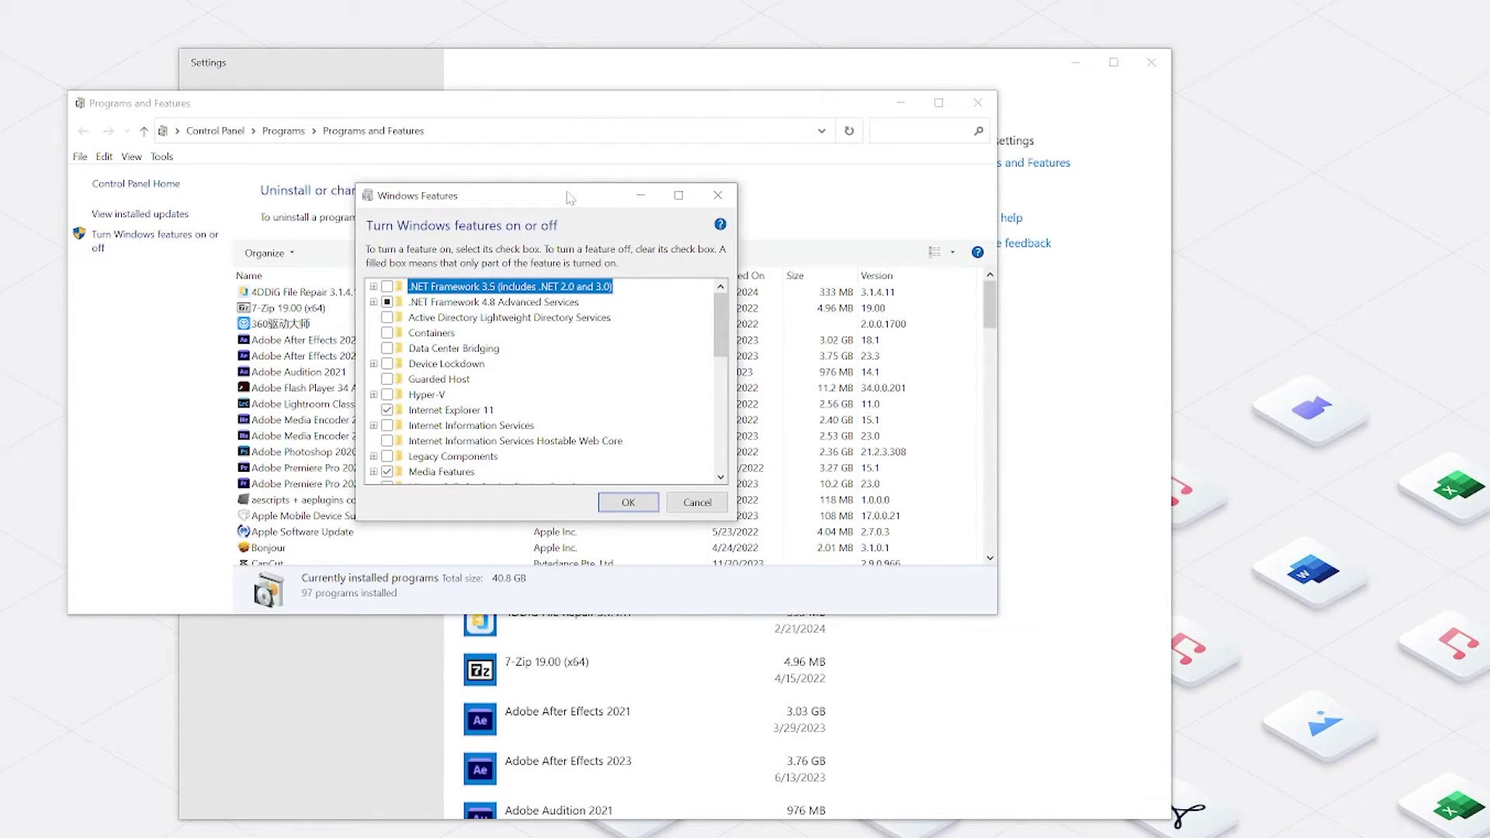
pyautogui.scroll(-1, 522, 347)
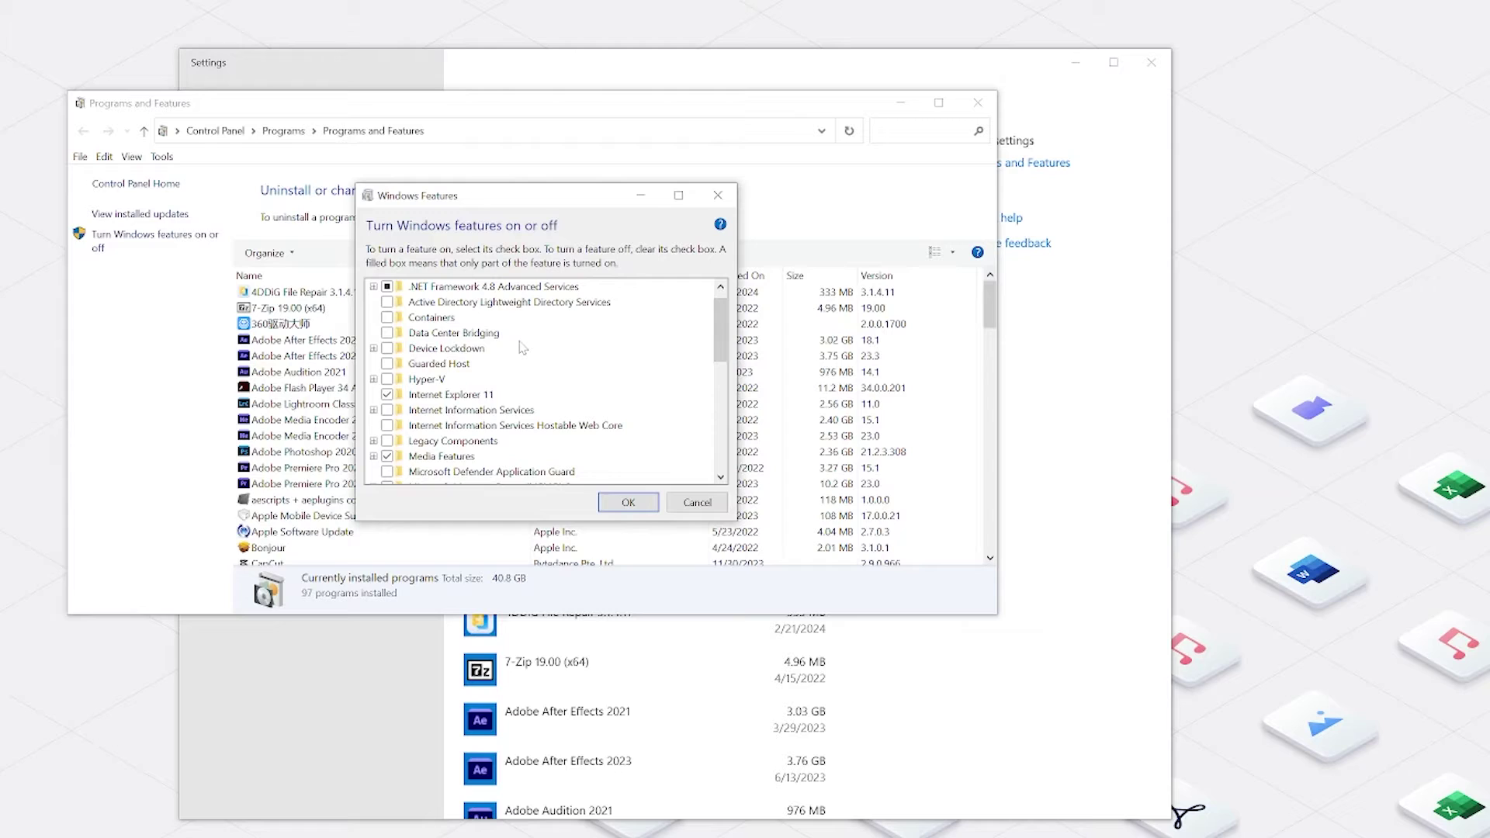
pyautogui.click(441, 457)
pyautogui.scroll(-4, 447, 458)
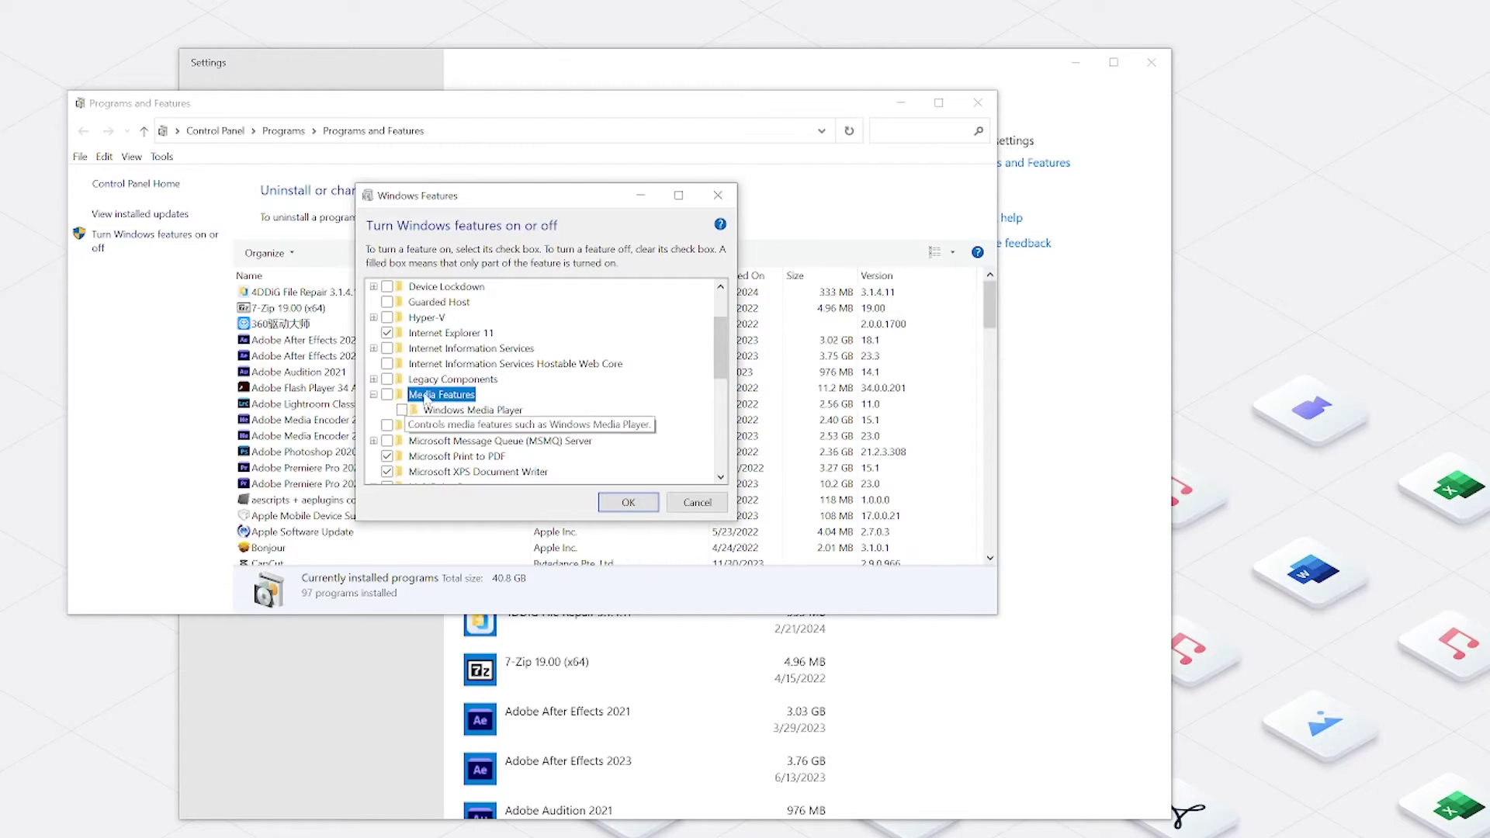
pyautogui.click(629, 503)
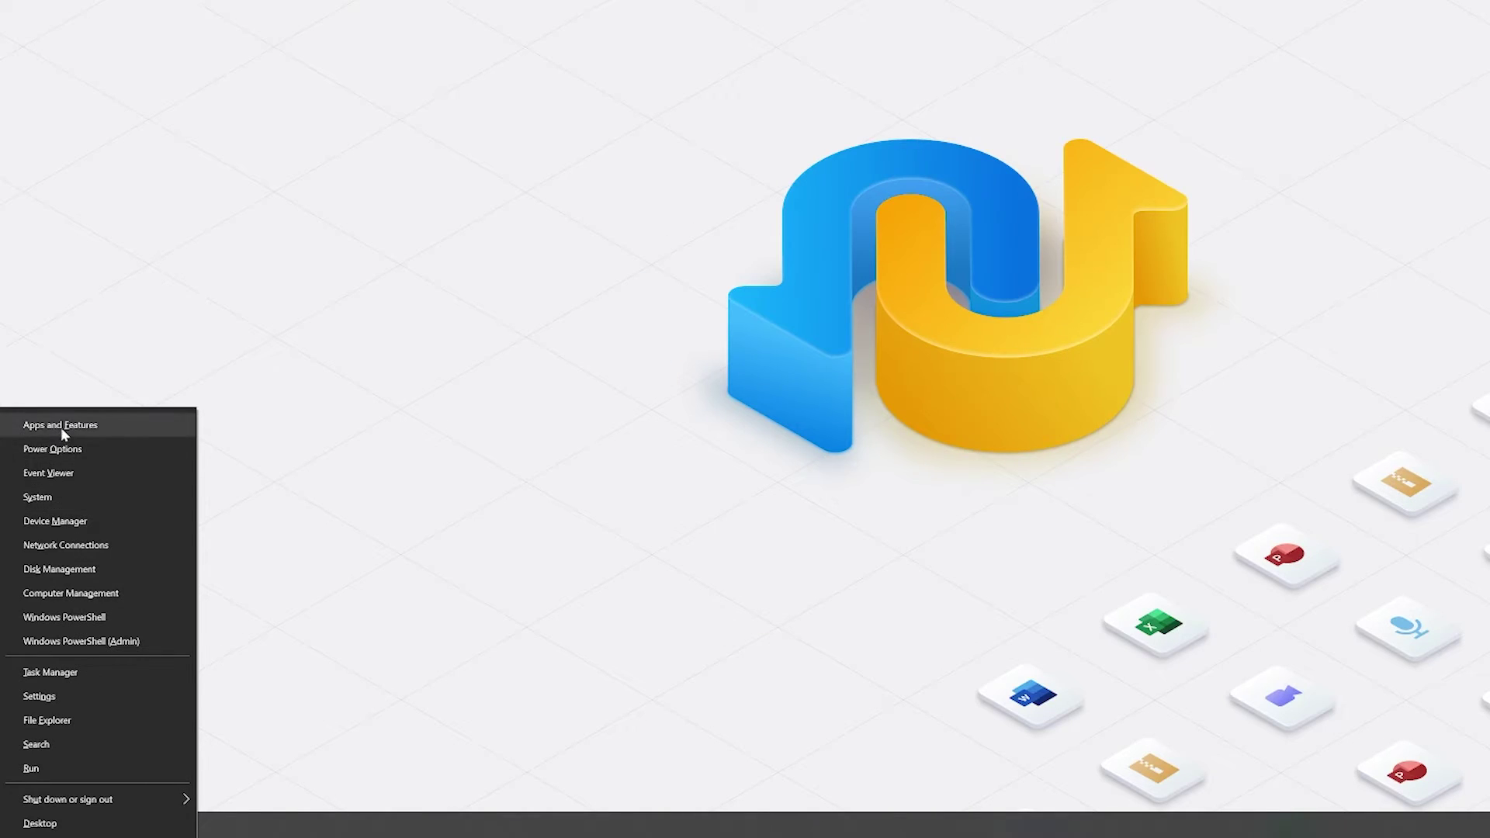
# - Re-check Media Features and Windows Media Player in Windows Features and confirm with OK
pyautogui.click(60, 427)
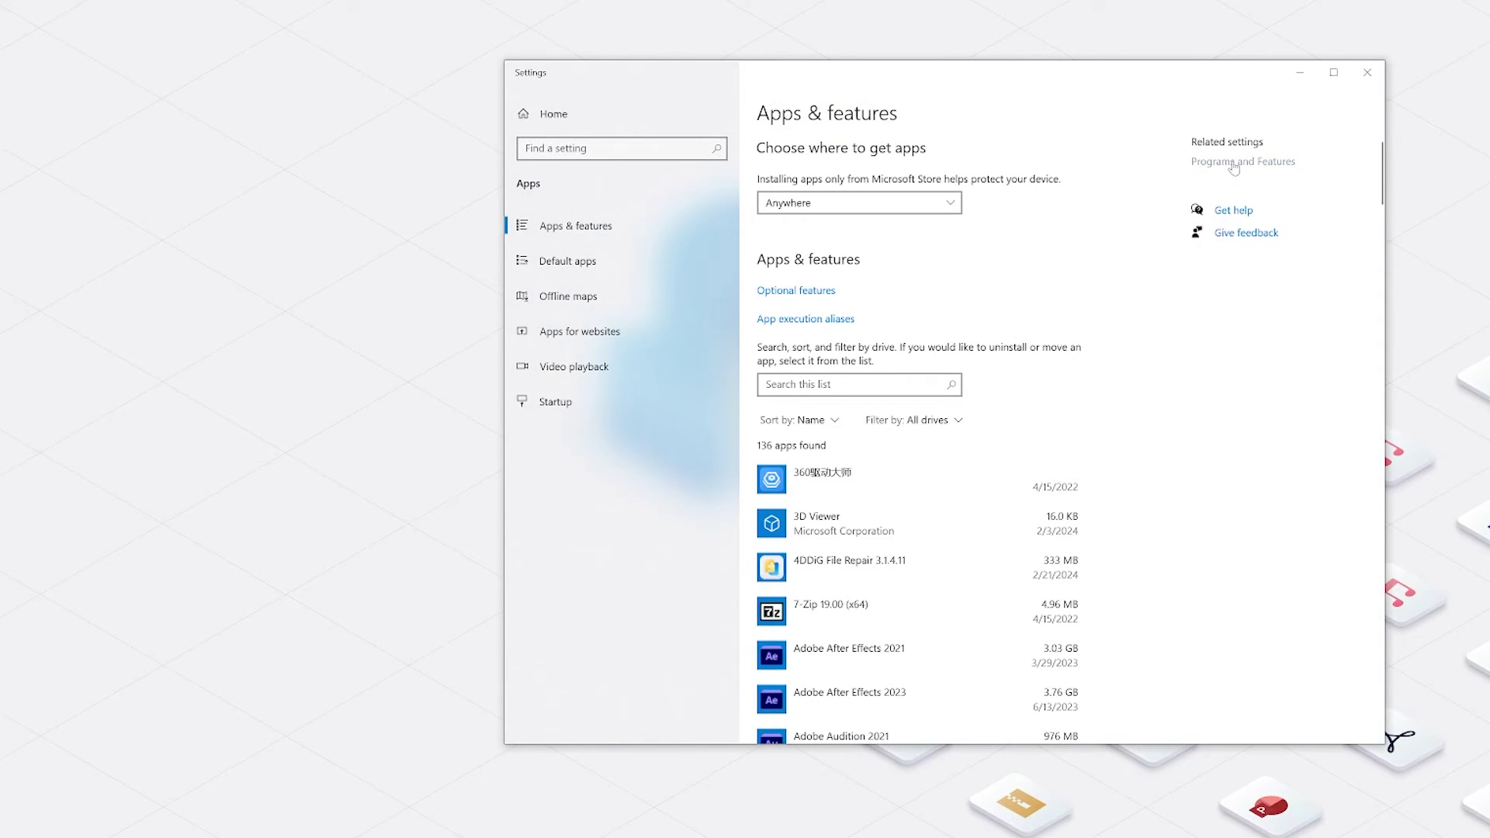
pyautogui.click(1235, 163)
pyautogui.click(500, 239)
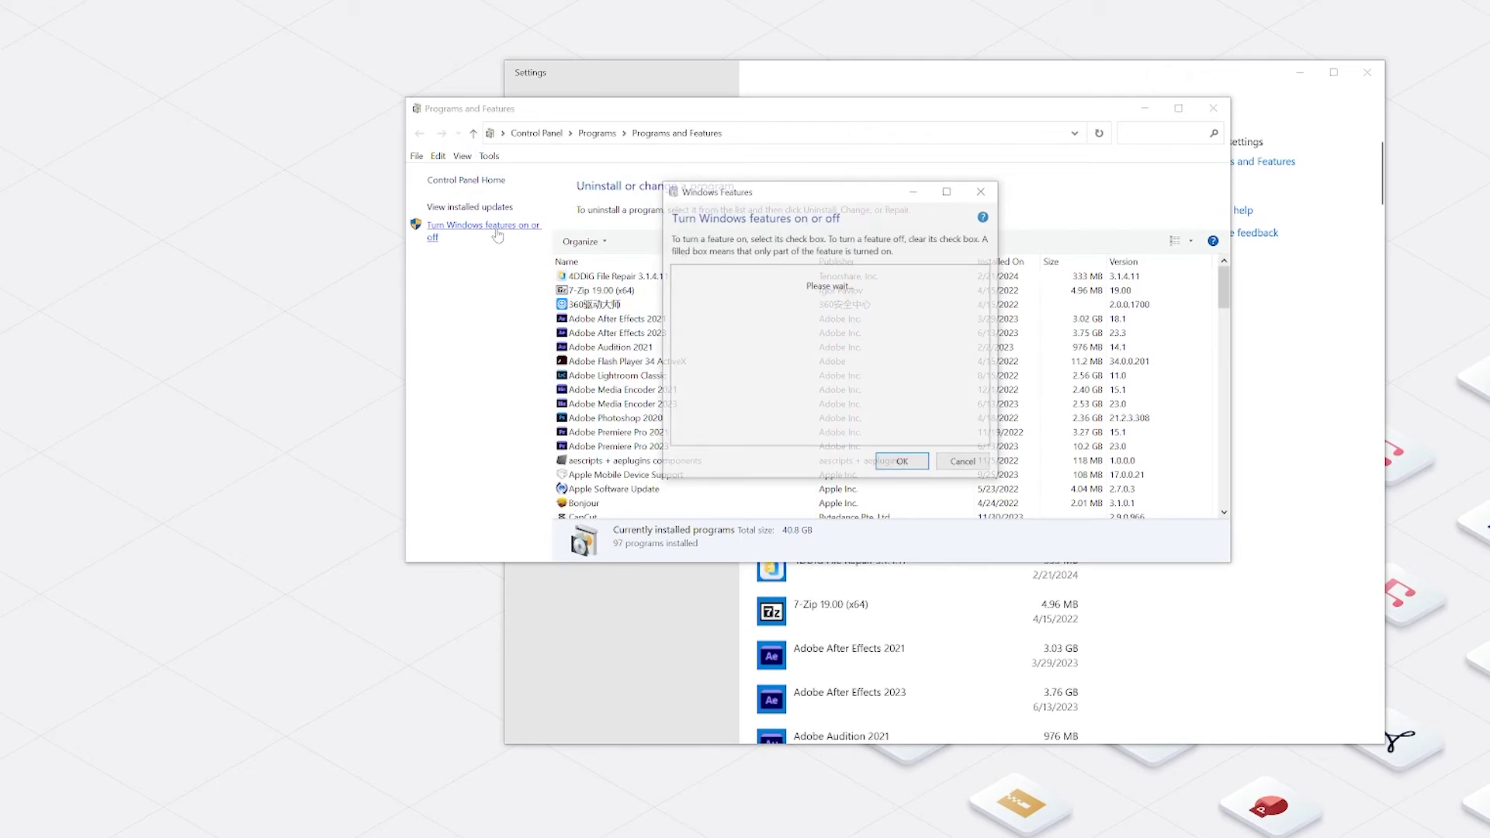
pyautogui.scroll(-2, 773, 371)
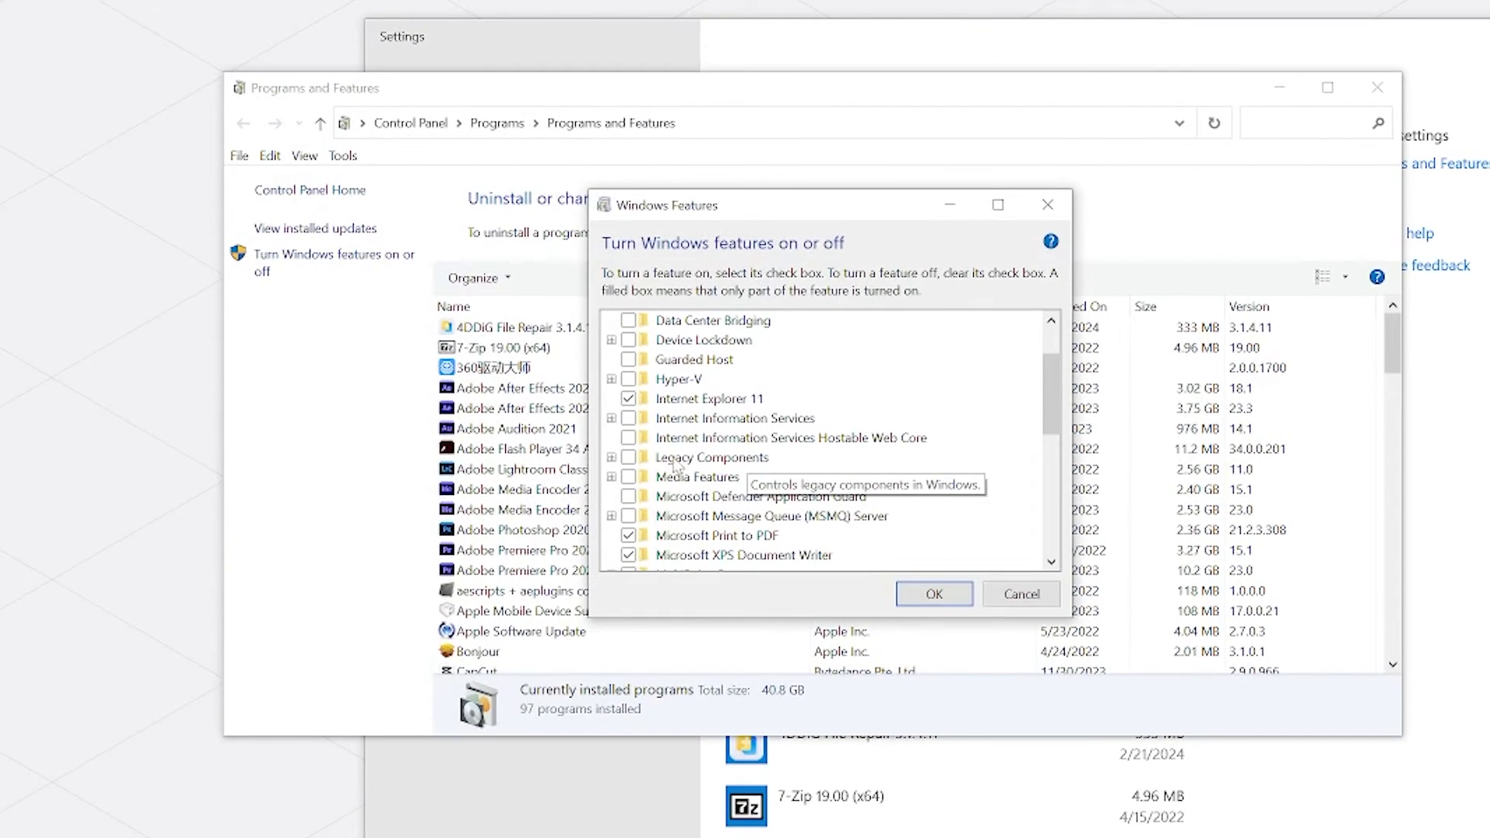
pyautogui.click(612, 476)
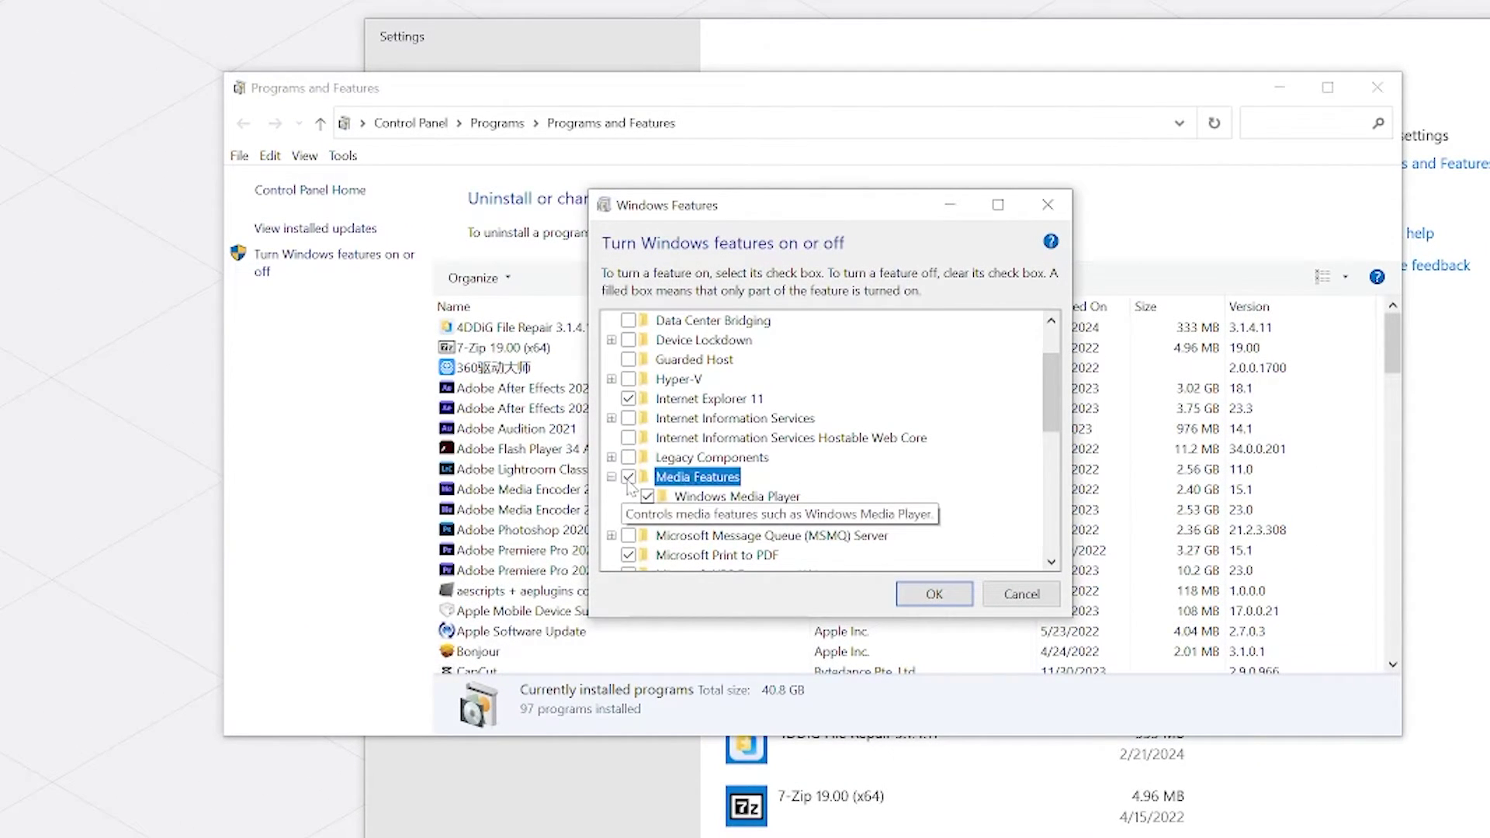
pyautogui.click(931, 596)
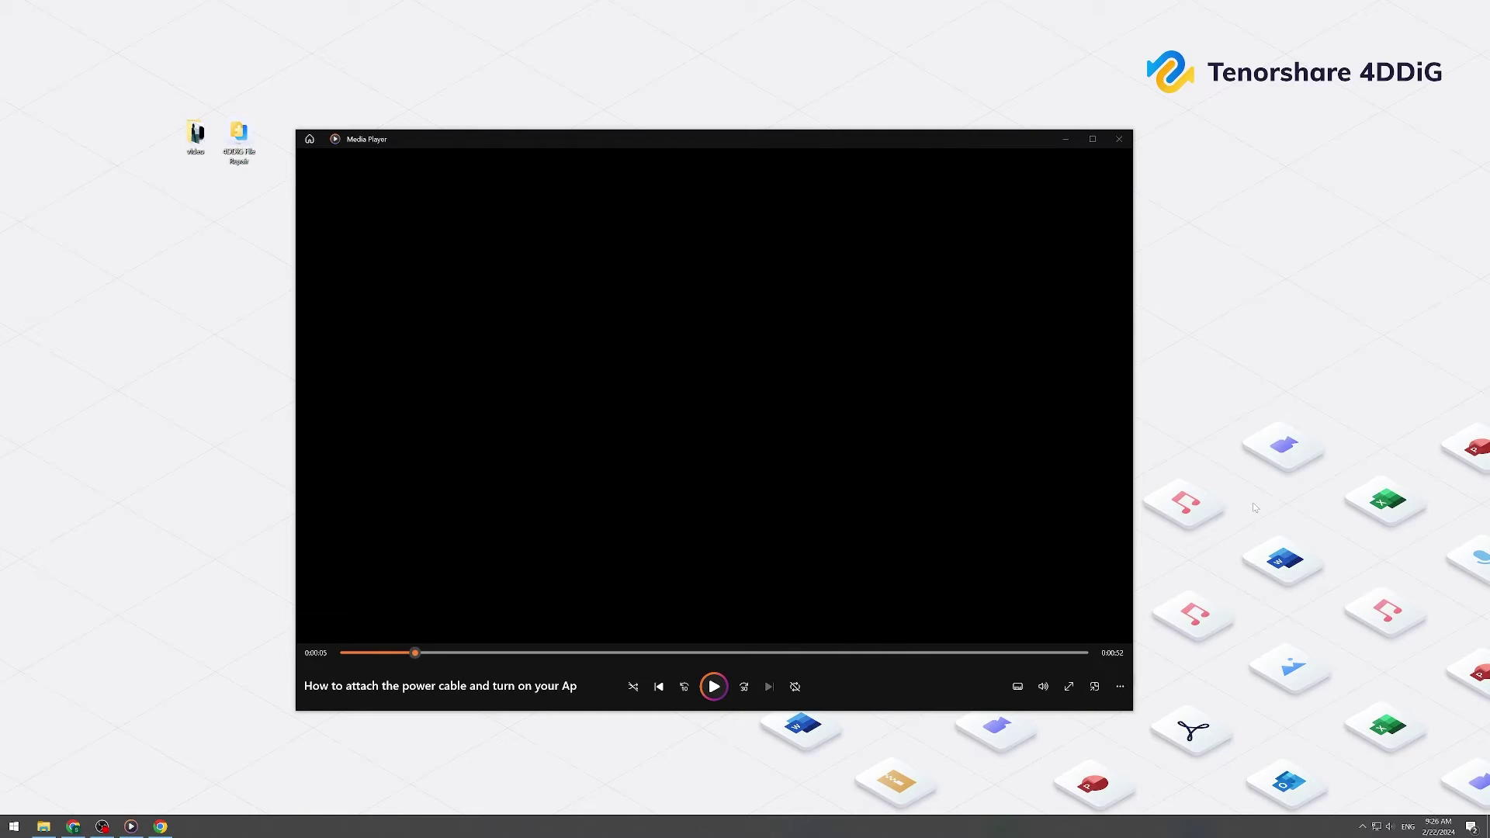
# - Switch to the 4DDiG Video Repair page in Chrome from the taskbar
pyautogui.click(160, 826)
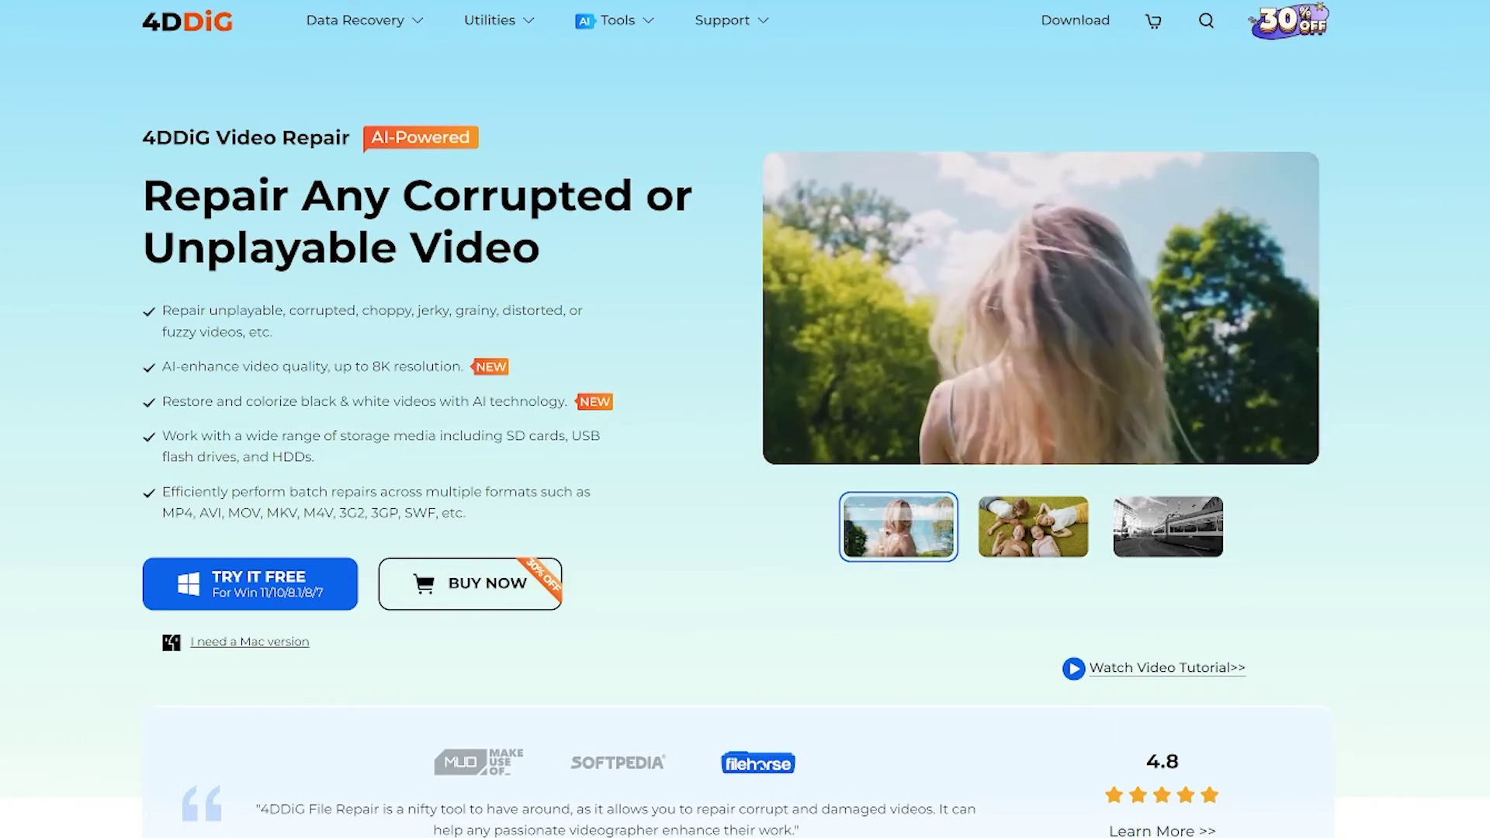
# - Highlight the bullet about repairing unplayable, corrupted videos and scroll down the page
pyautogui.moveTo(162, 310); pyautogui.dragTo(281, 334)
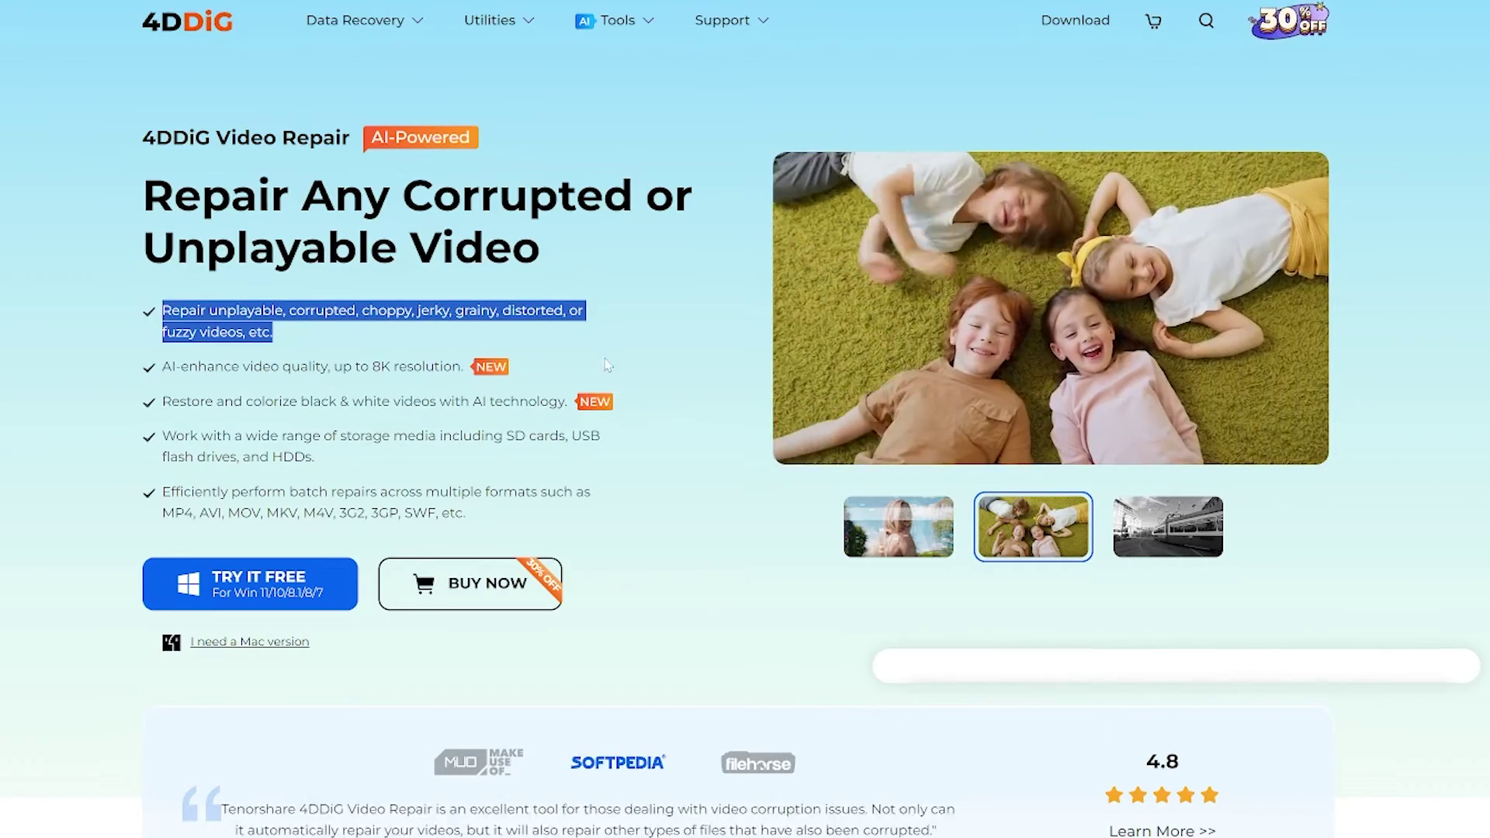
pyautogui.scroll(-10, 745, 419)
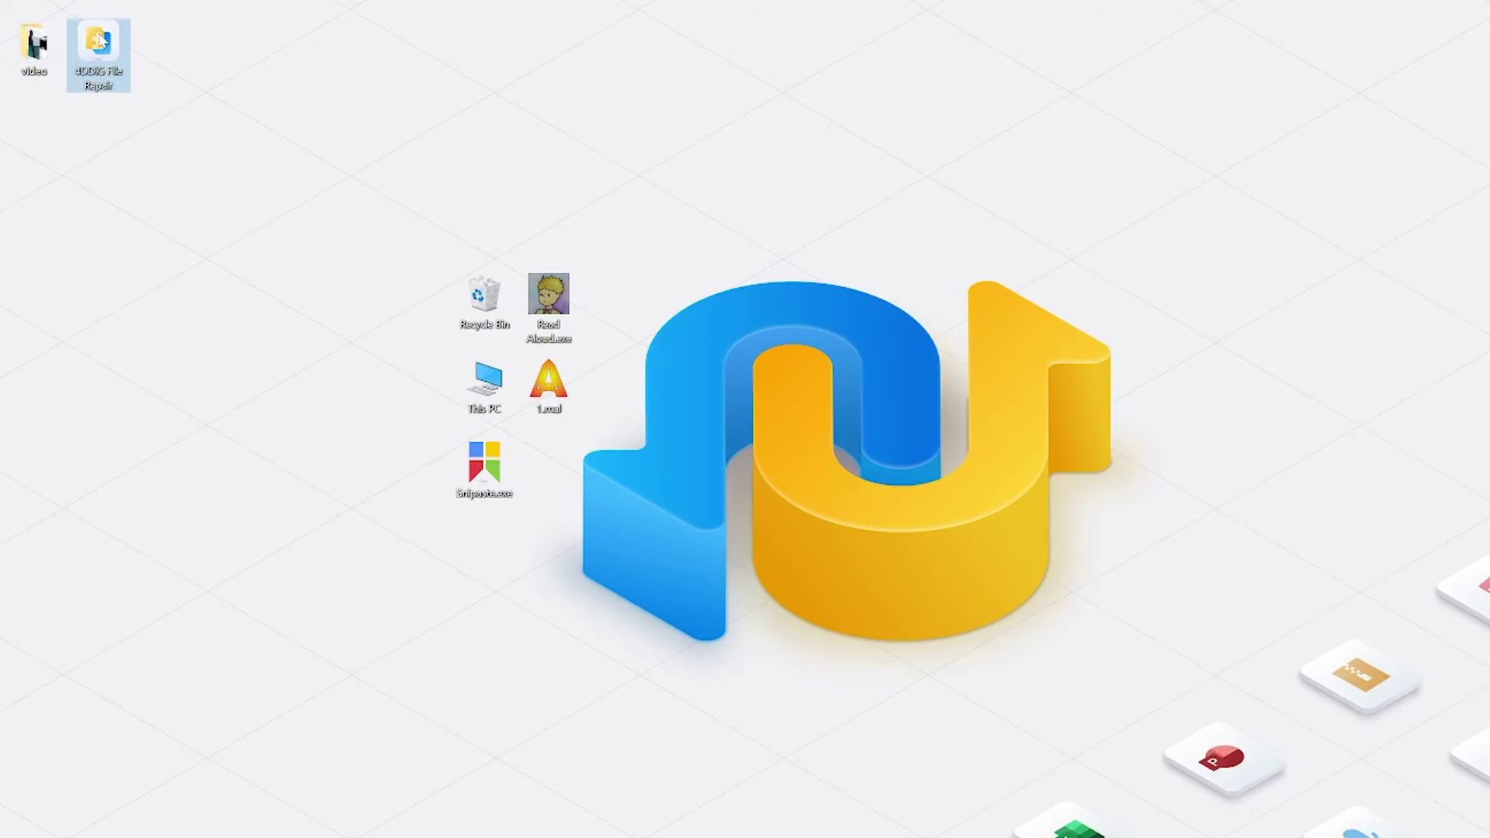
# - Launch 4DDiG File Repair, choose Fix Video Errors and add the four damaged videos
pyautogui.doubleClick(100, 43)
pyautogui.click(732, 475)
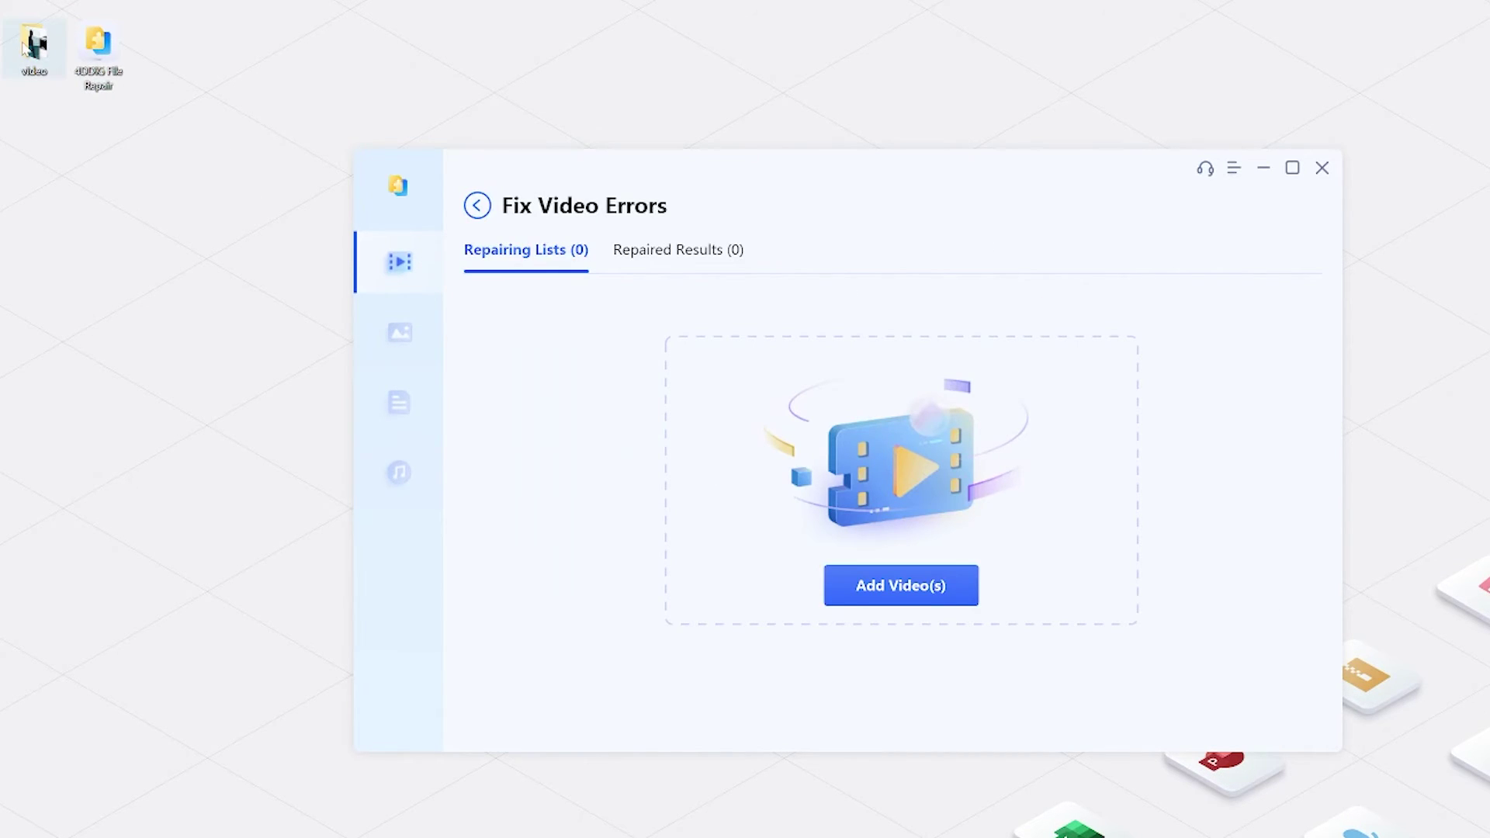
pyautogui.doubleClick(34, 44)
pyautogui.moveTo(1319, 373); pyautogui.dragTo(738, 439)
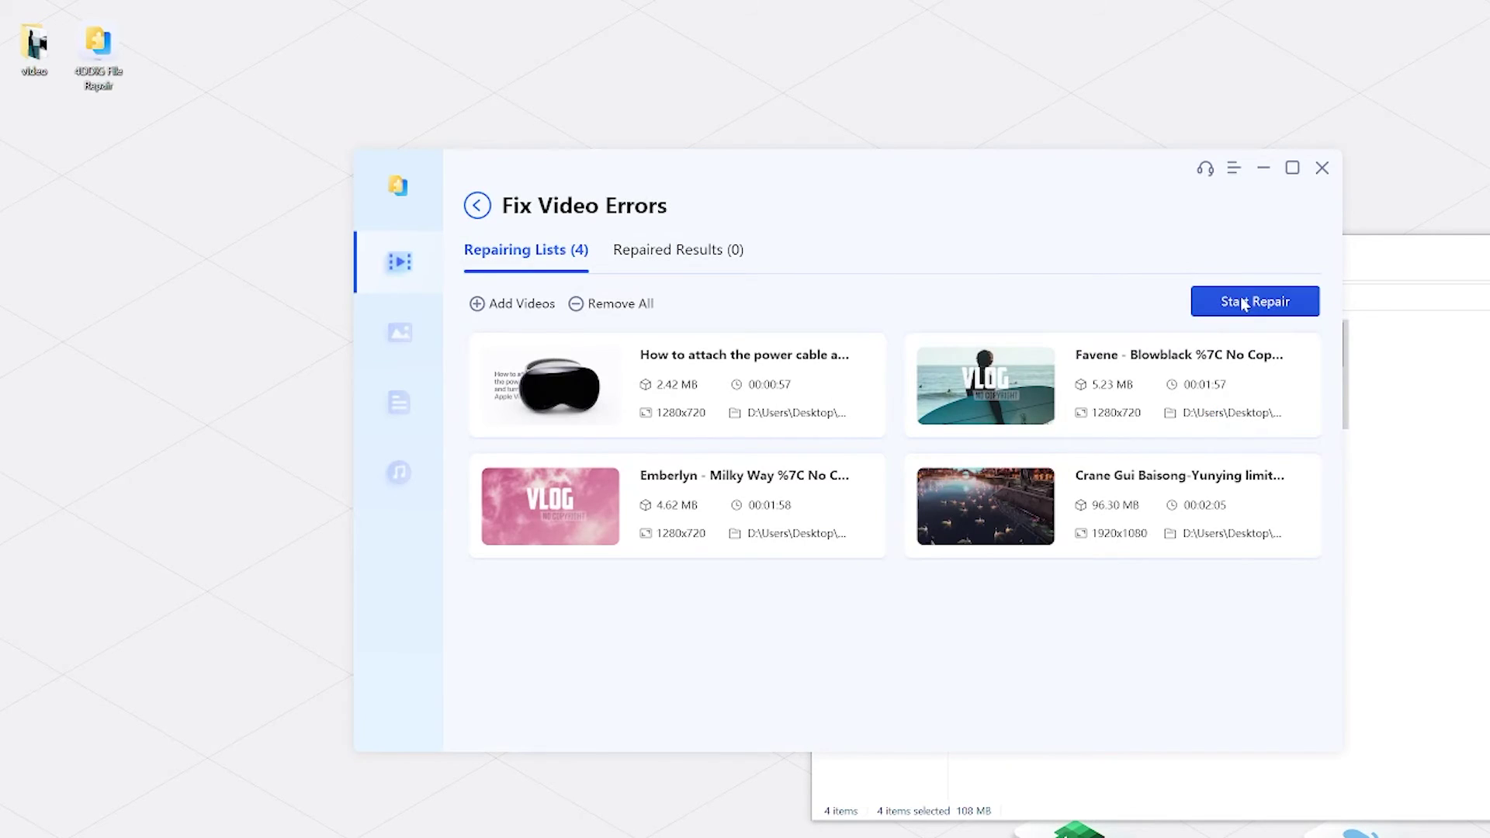
# - Repair the four videos, view the results and preview the fourth repaired video
pyautogui.click(1245, 307)
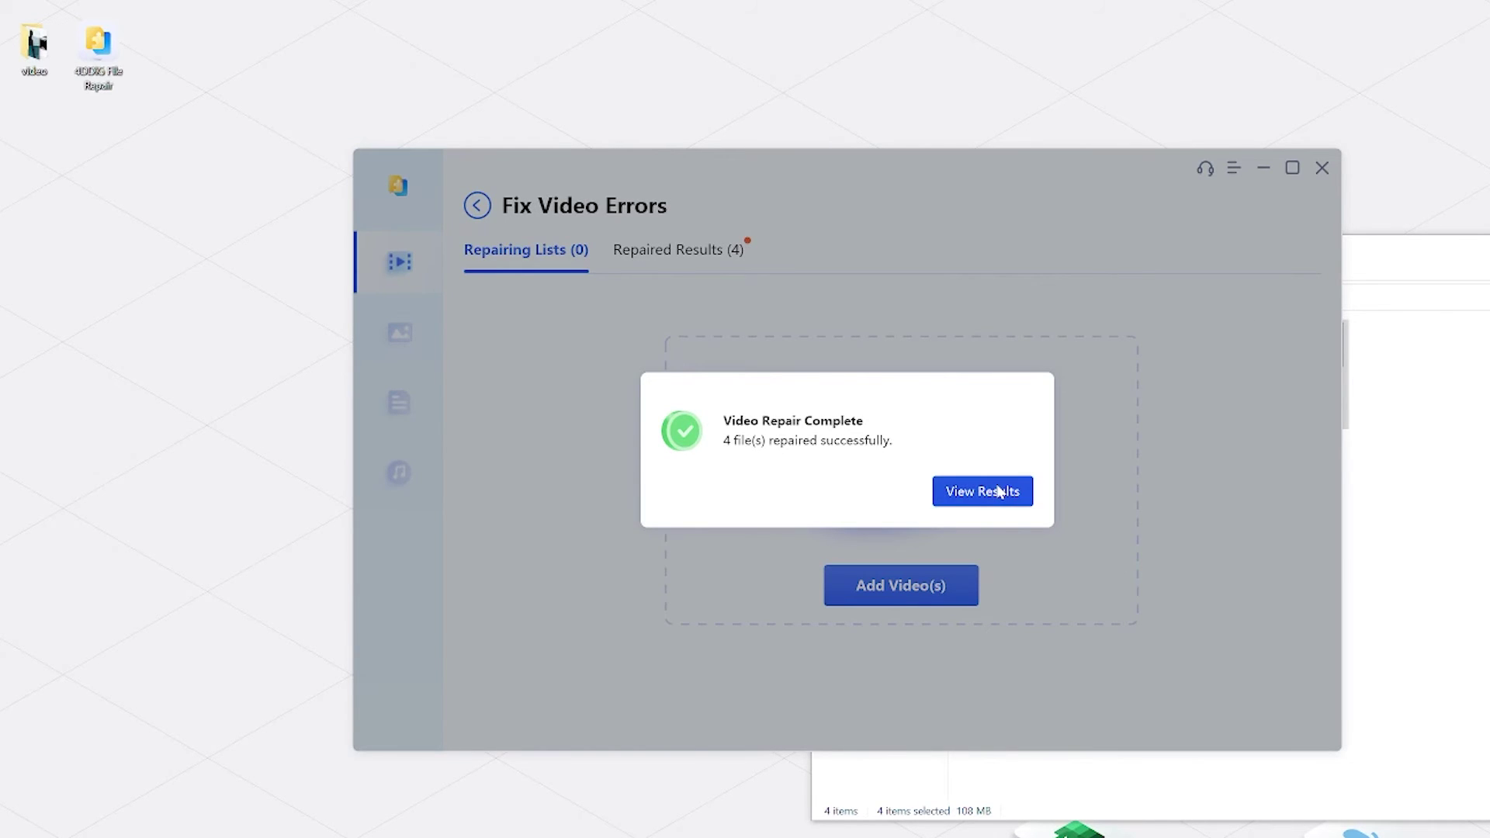
pyautogui.click(1000, 492)
pyautogui.click(729, 679)
pyautogui.click(1056, 524)
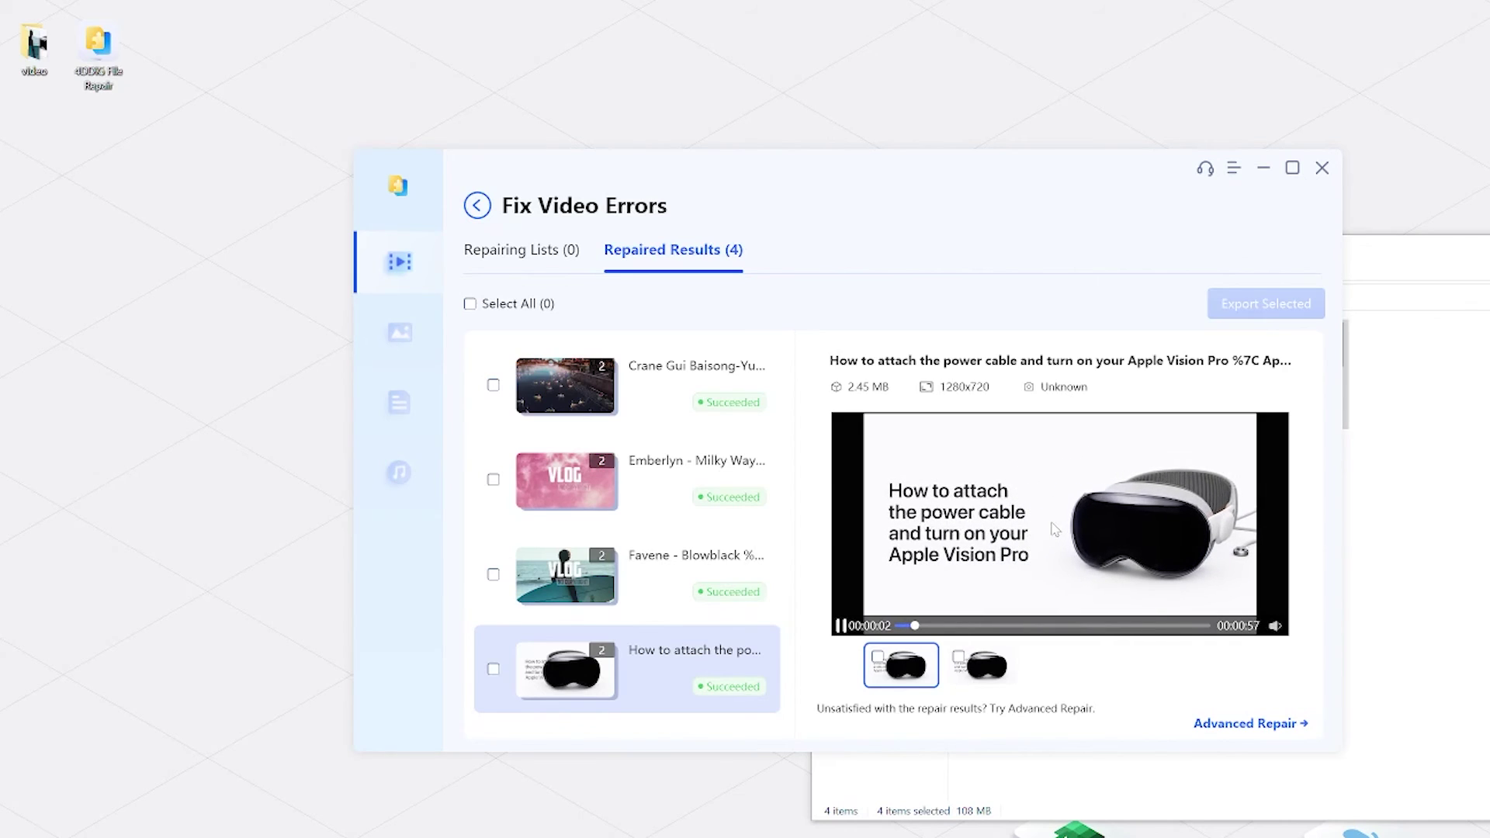
# - Export all eight repaired files to the video folder on the desktop
pyautogui.click(469, 303)
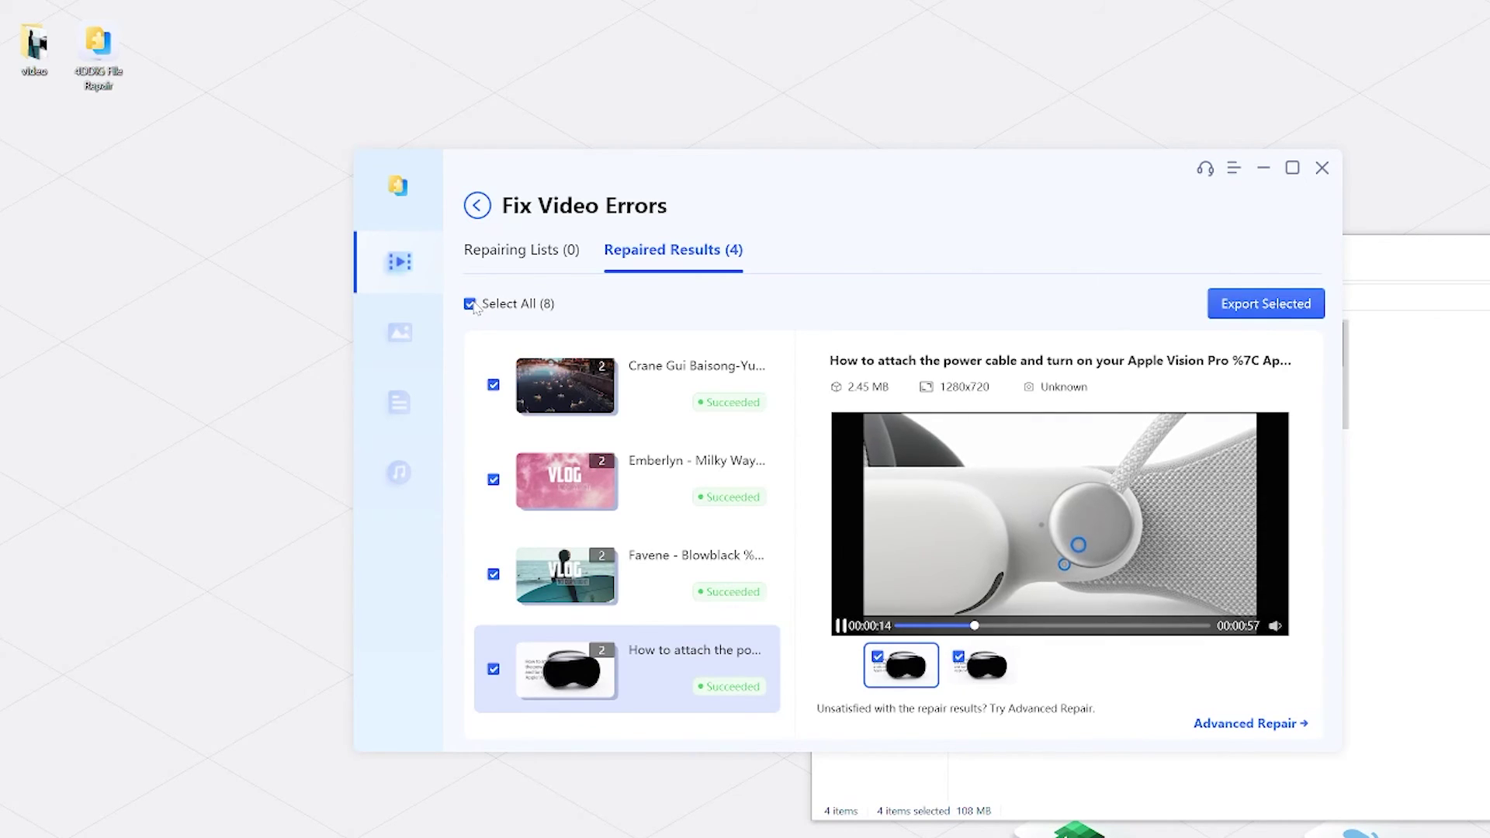
pyautogui.click(1296, 305)
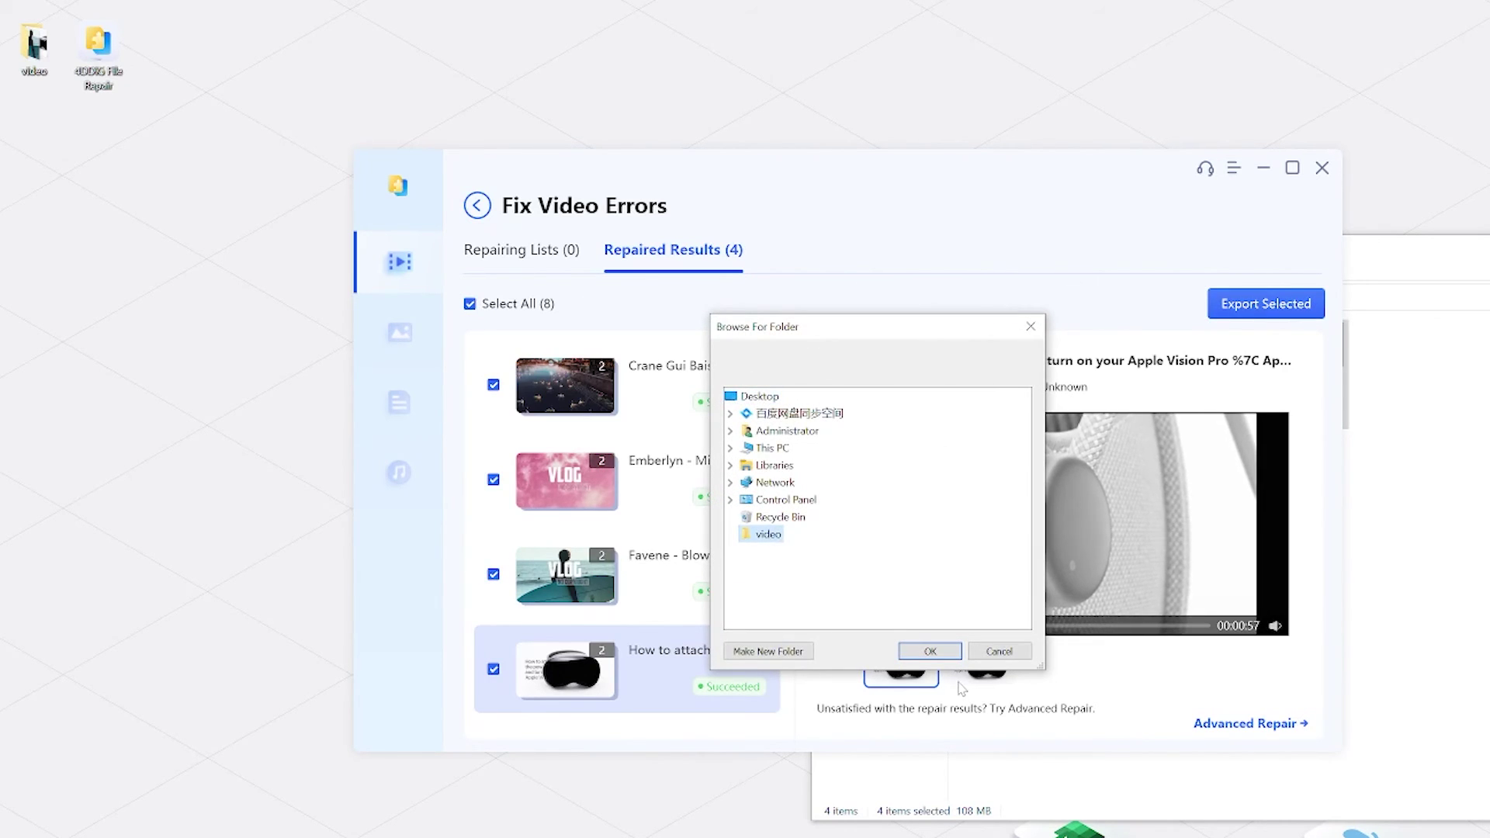
pyautogui.click(931, 652)
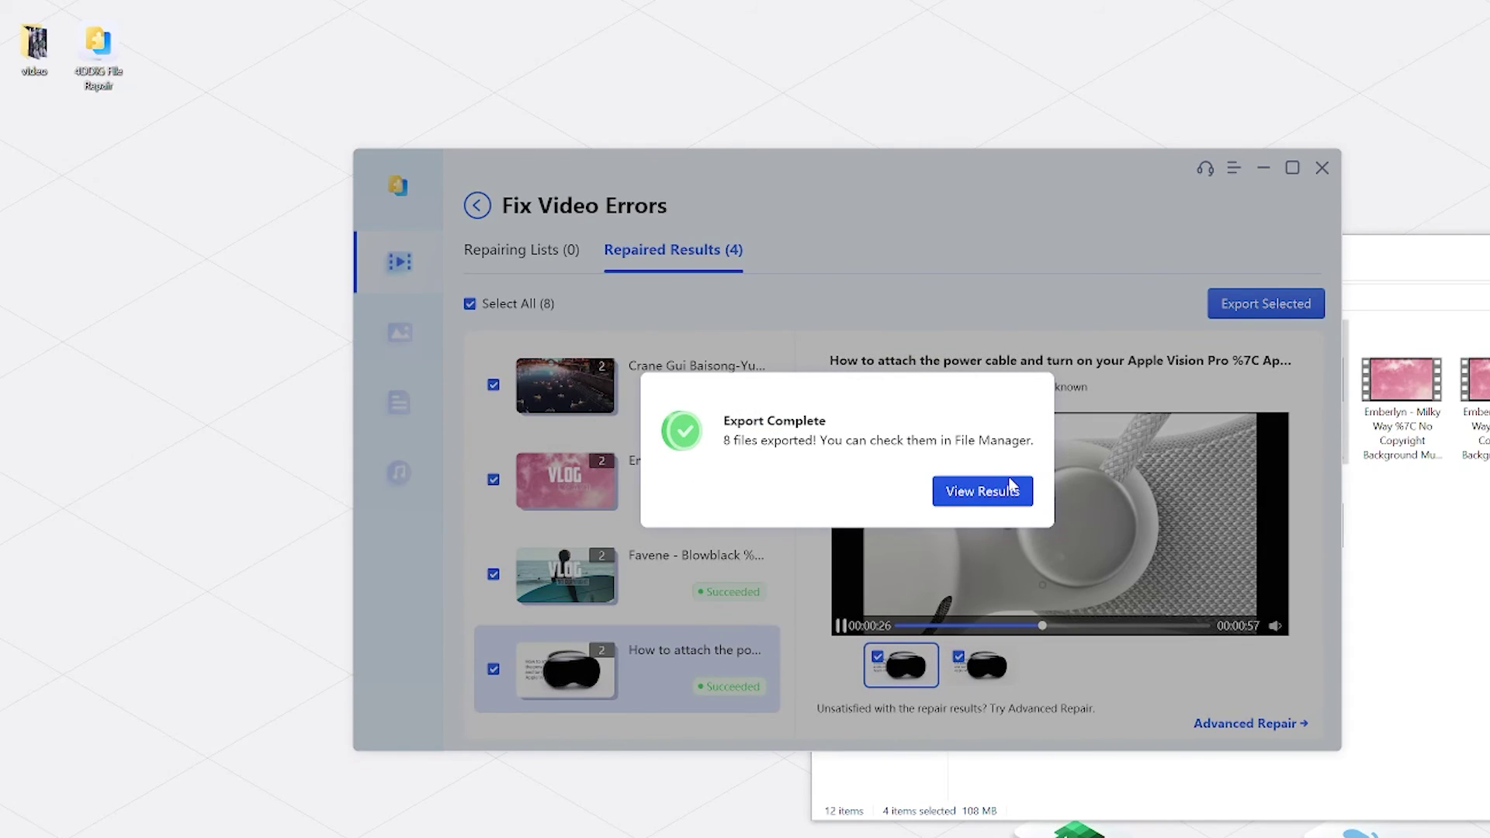
# - Open the exported results and play the repaired Apple Vision Pro video
pyautogui.click(982, 492)
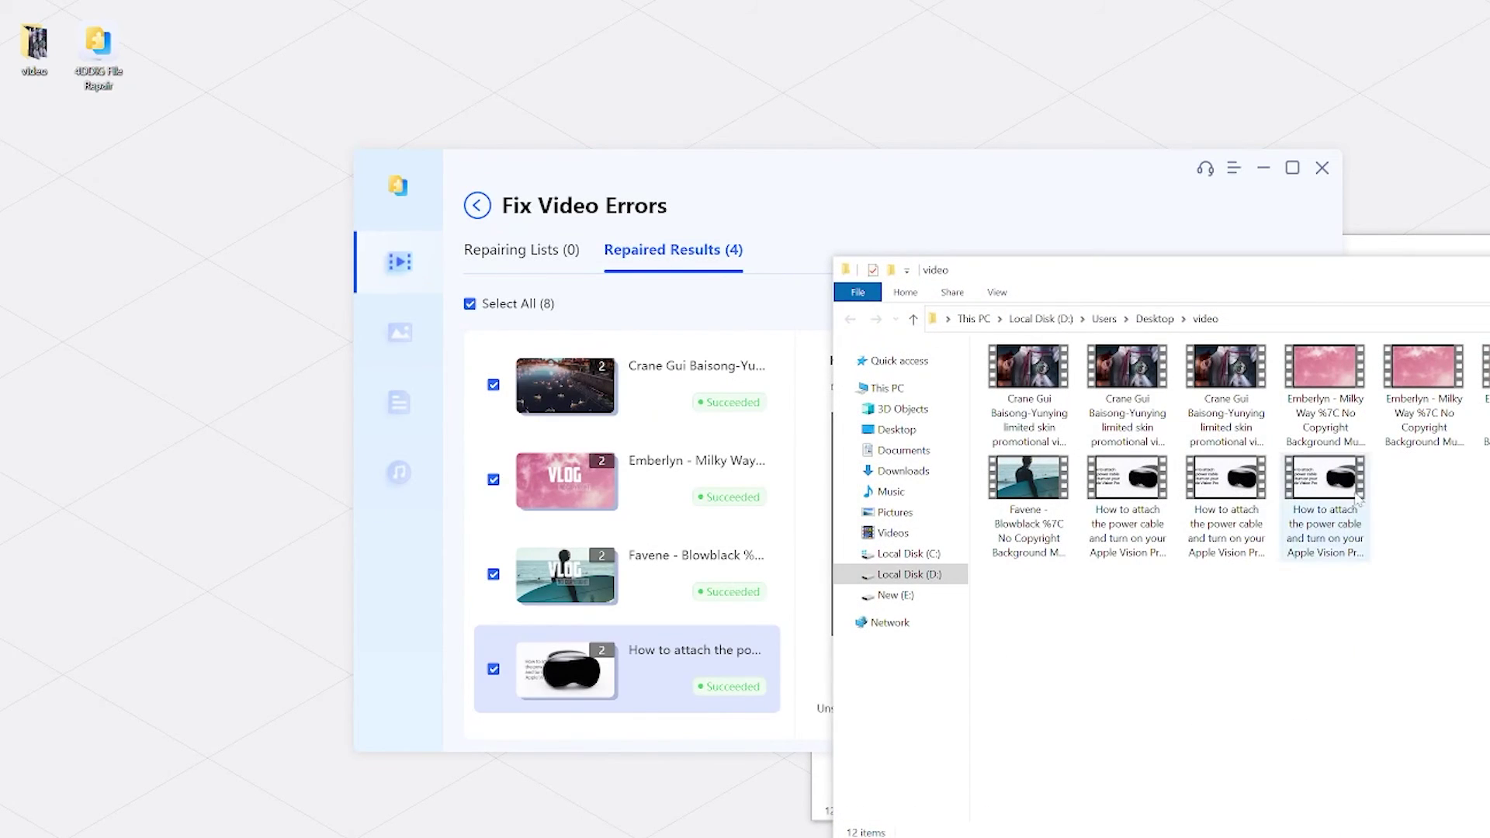
pyautogui.click(1334, 497)
pyautogui.doubleClick(1334, 498)
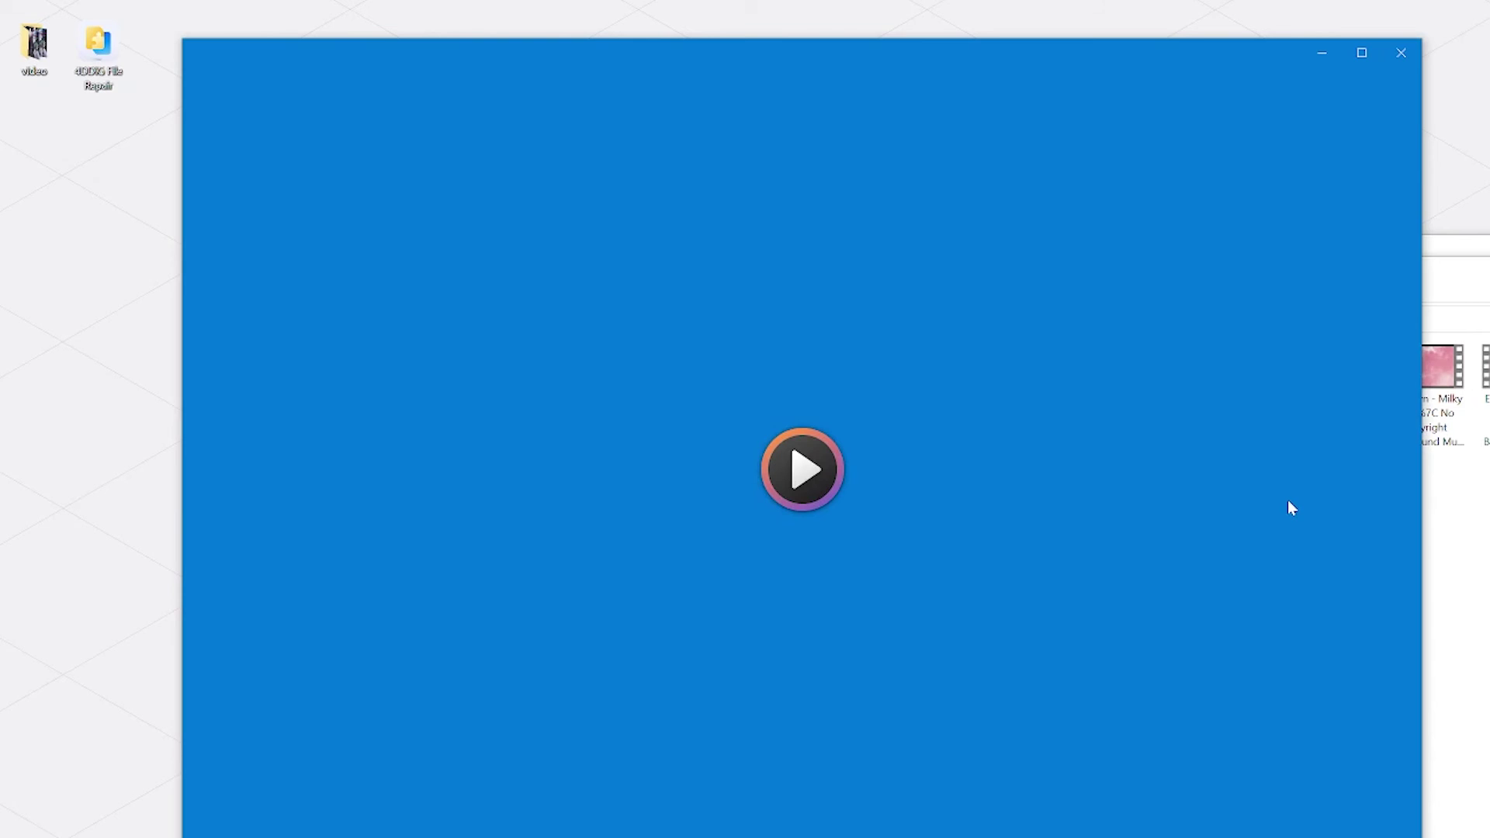